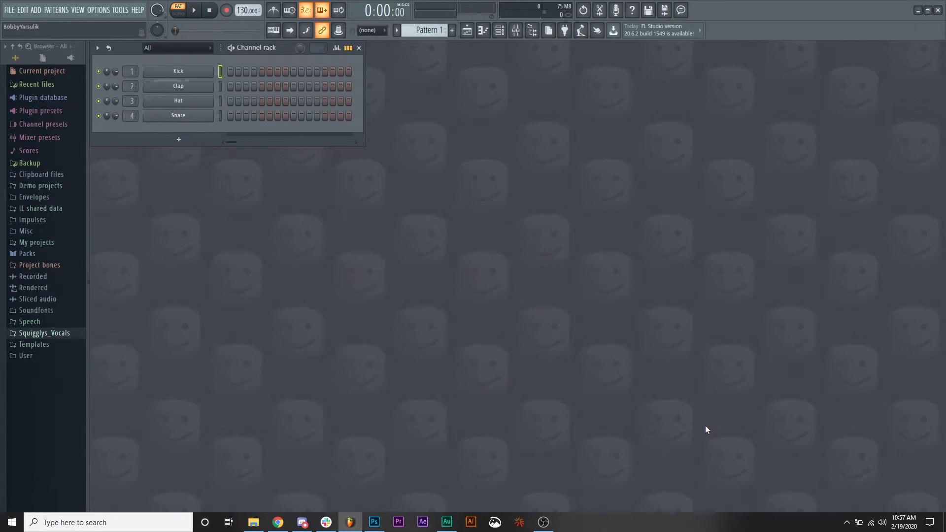
Show FL Studio's About page with the noob-head artwork, moving the dialog down and right.
left_click(139, 11)
left_click(158, 144)
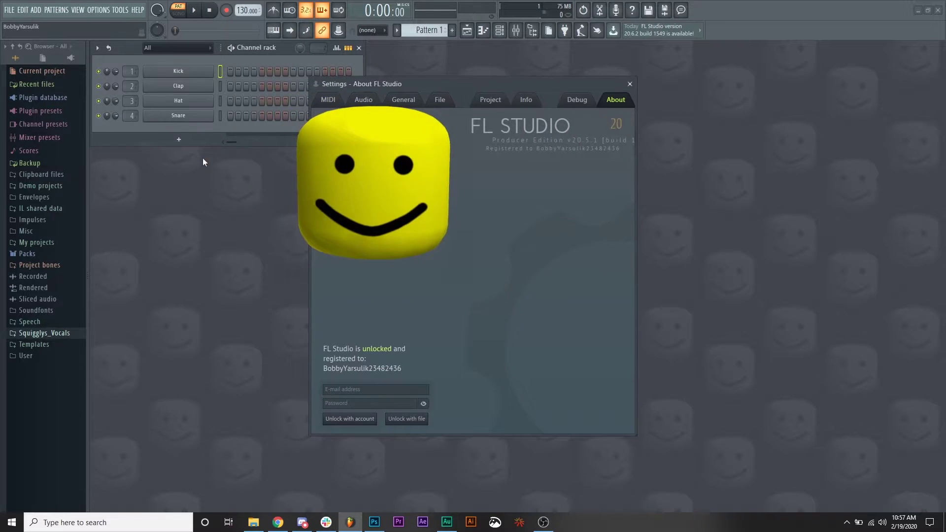
left_click_drag(482, 84, 620, 114)
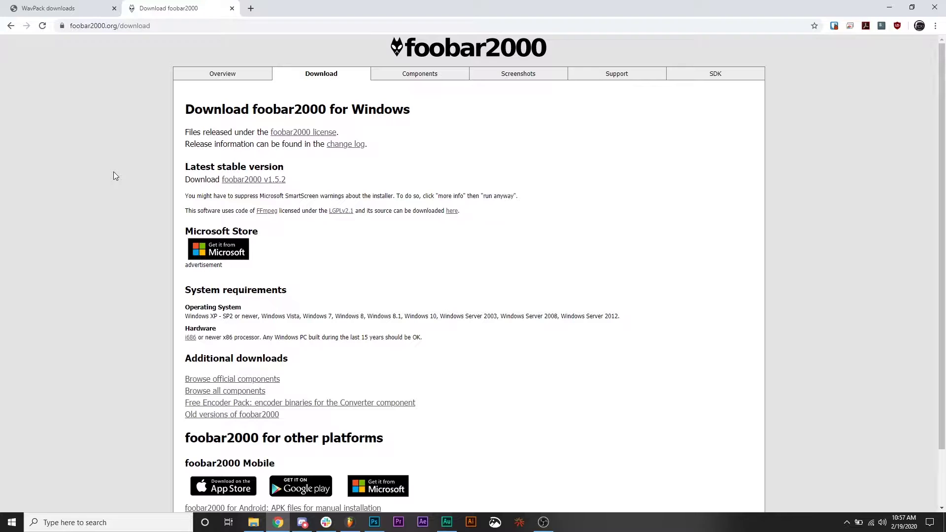
Switch Chrome from the foobar2000 download tab to the WavPack downloads tab.
key("ctrl+shift+Tab")
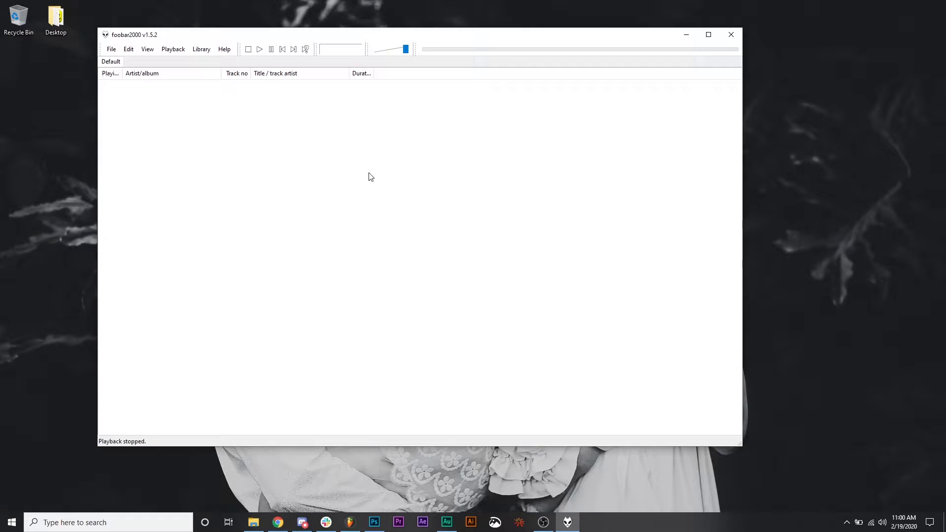
Start adding files in foobar2000 and try the RenderSnd and StartSnd .wv files in the Default skin folder.
left_click(111, 51)
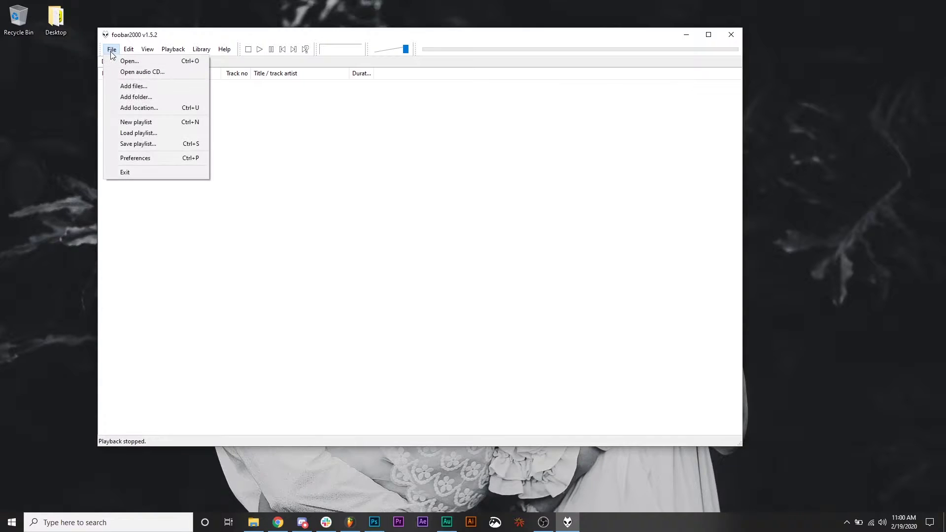
left_click(149, 86)
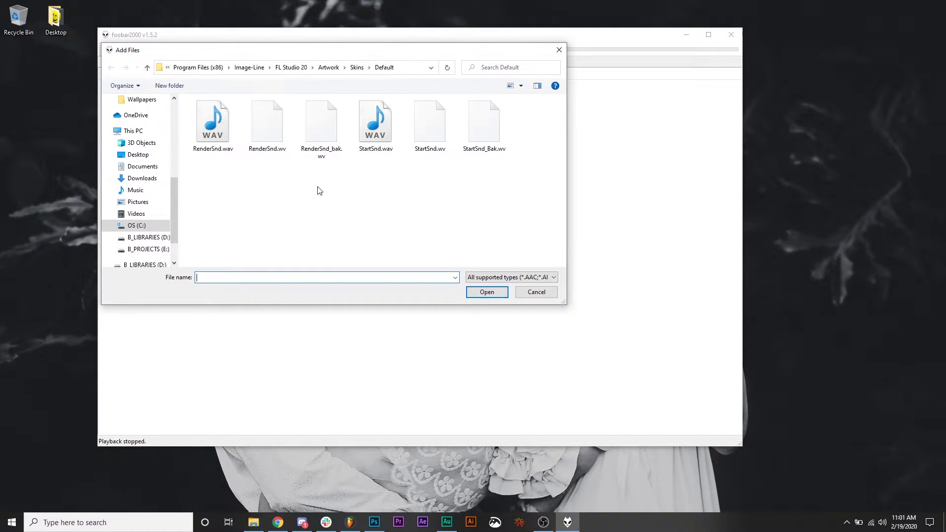
left_click(274, 128)
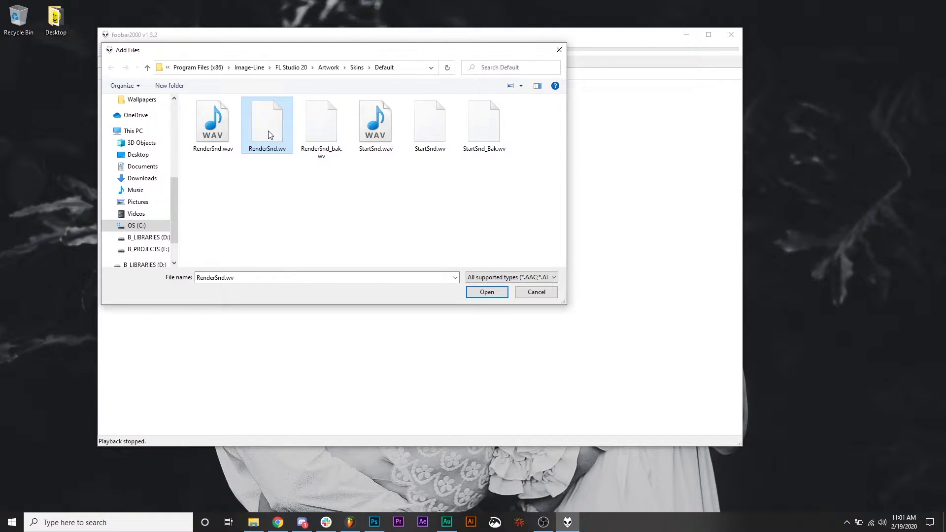
left_click(437, 132)
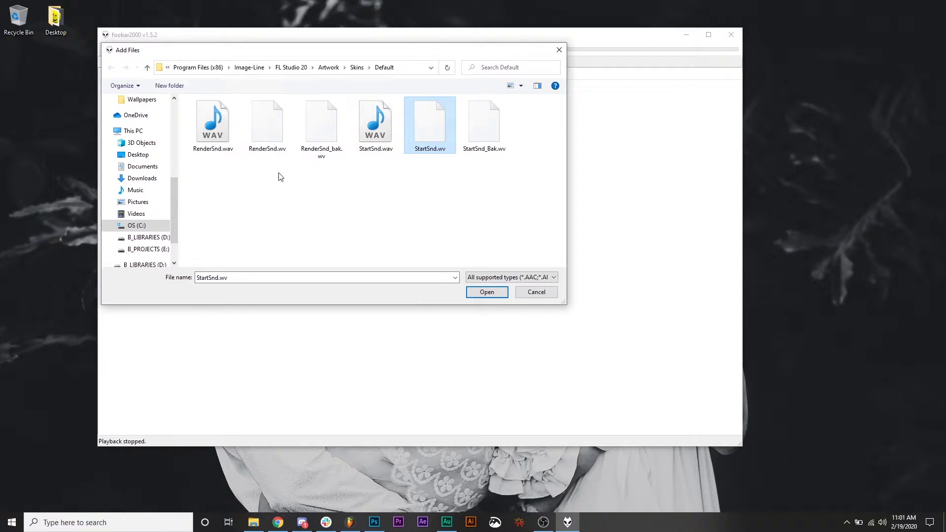
left_click(413, 187)
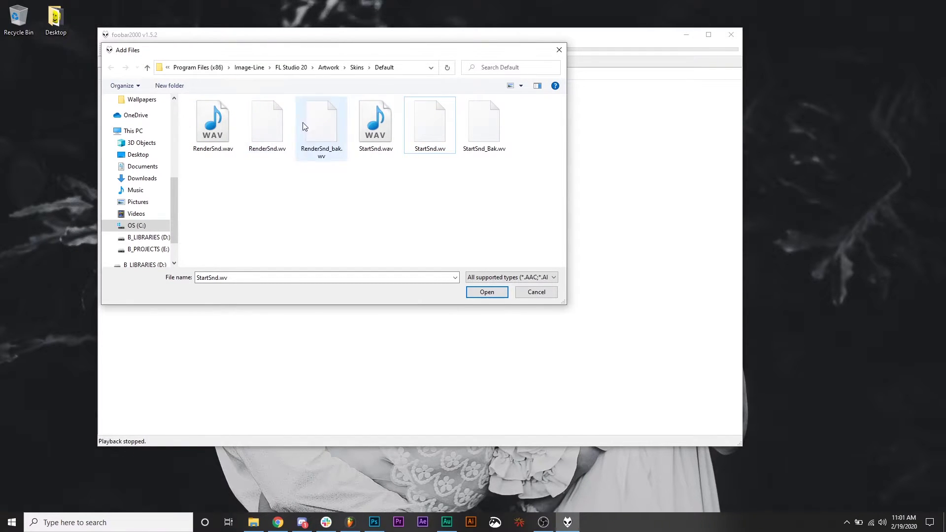
left_click(317, 131)
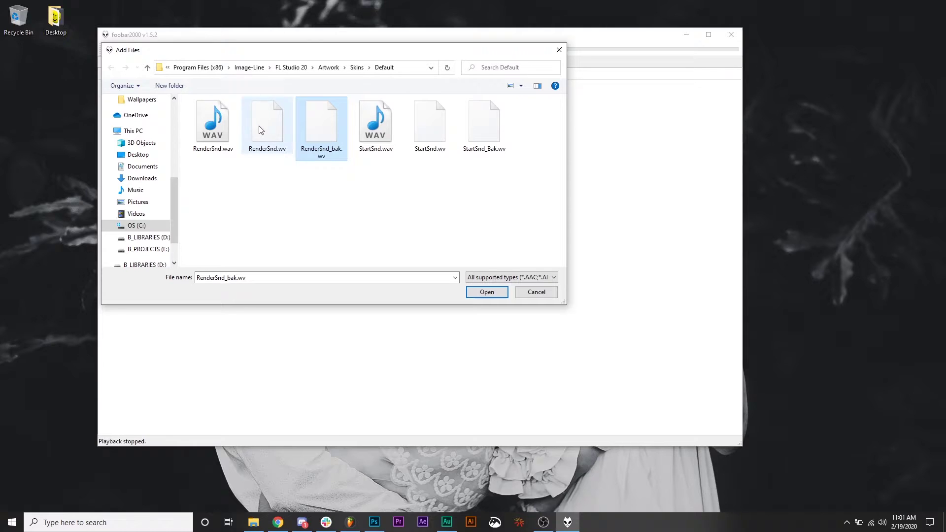
left_click(482, 136)
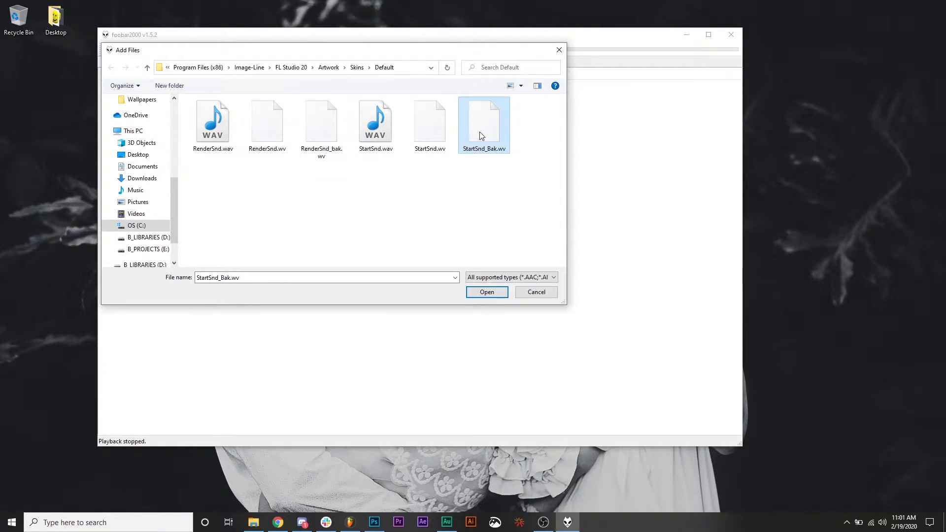
left_click(324, 133)
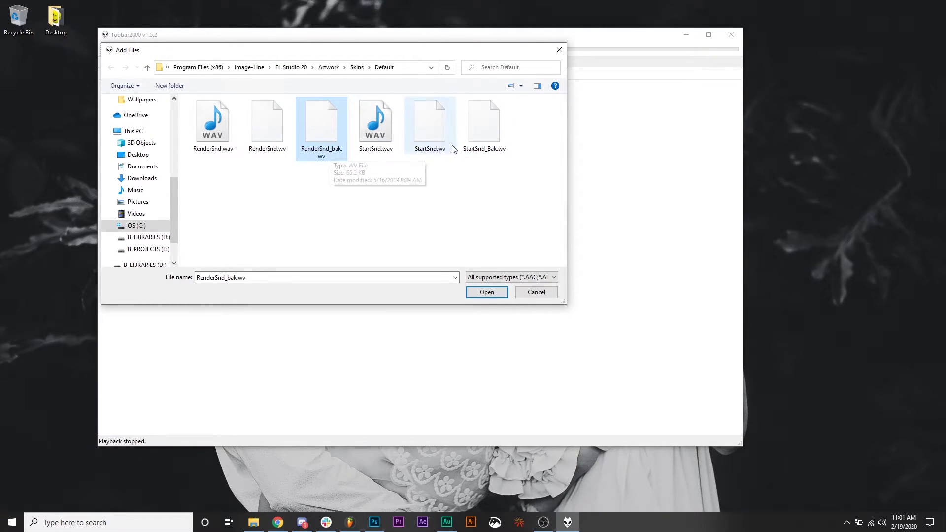
left_click(478, 136)
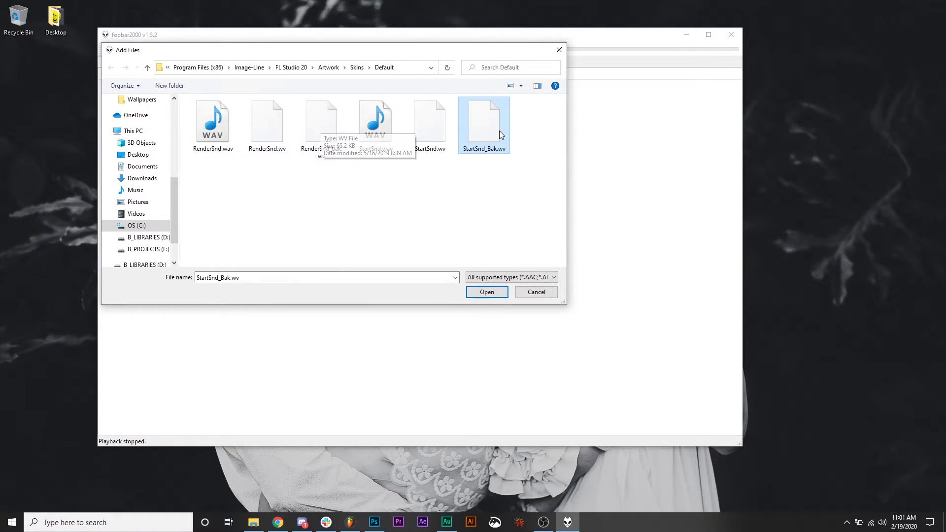
Add RenderSnd.wav and StartSnd.wav to the Default playlist, leaving no rows selected.
left_click(212, 124)
left_click(376, 130)
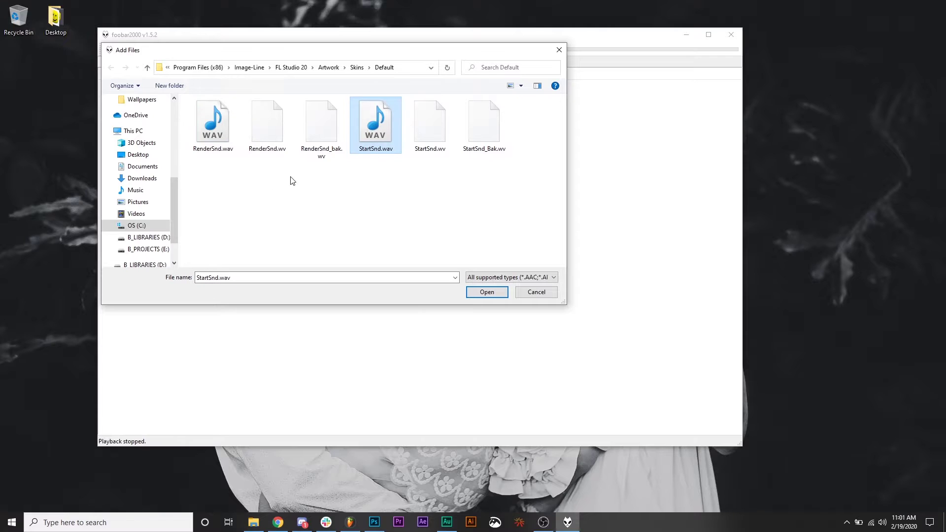
left_click(212, 121)
left_click(376, 123)
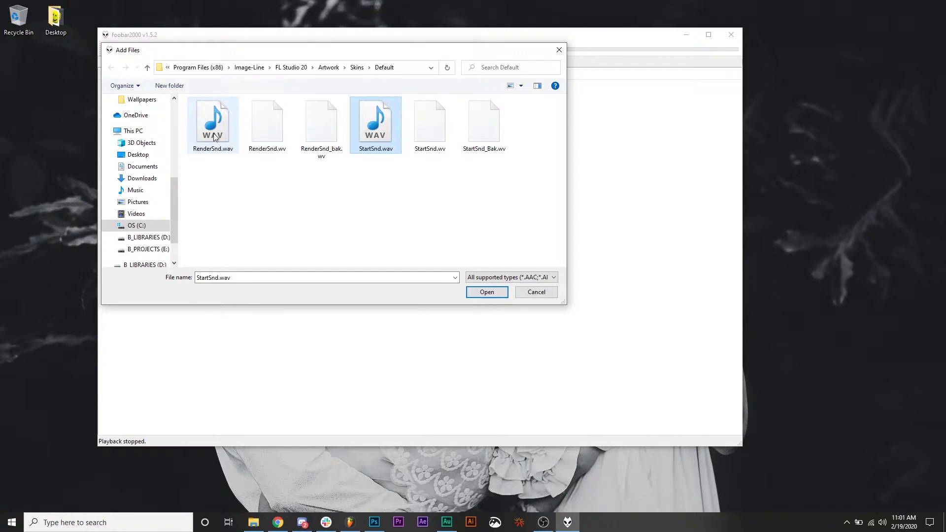
left_click(212, 122)
left_click(376, 130)
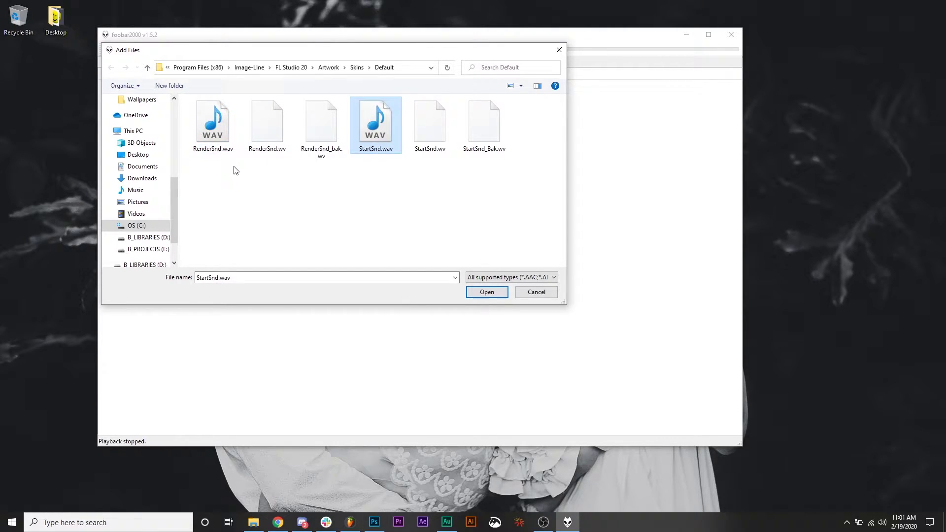
left_click(213, 130)
left_click(370, 129, "ctrl")
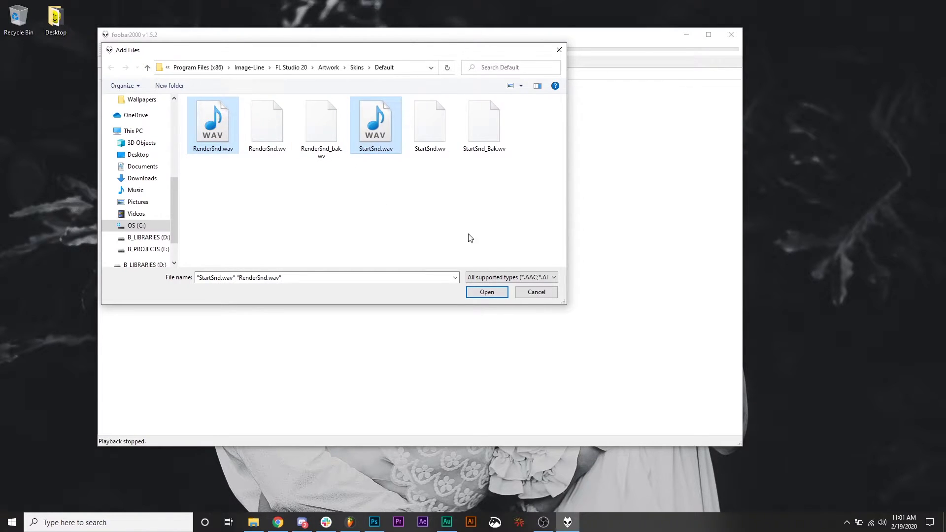
left_click(486, 292)
left_click(184, 127)
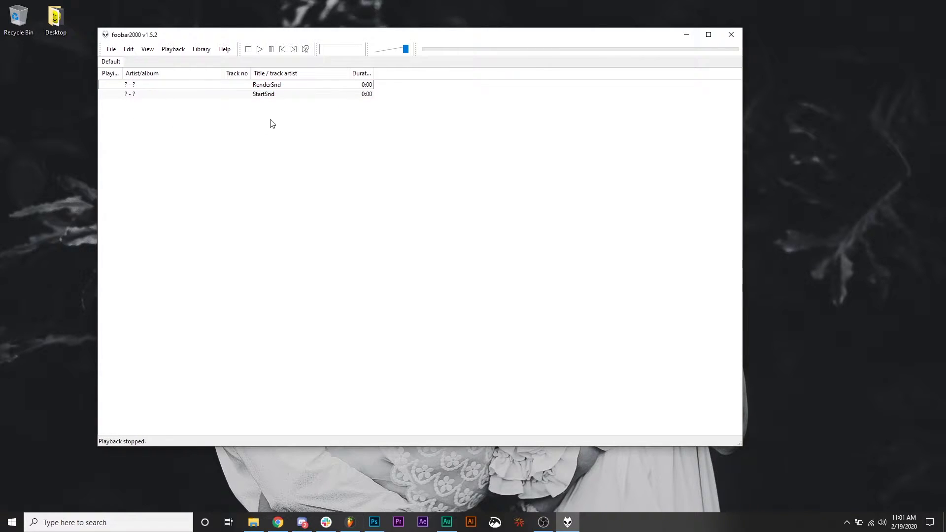
Select both RenderSnd and StartSnd tracks and bring up the full Converter Setup.
left_click_drag(140, 112, 165, 84)
left_click(147, 127)
left_click_drag(137, 125, 167, 87)
right_click(167, 83)
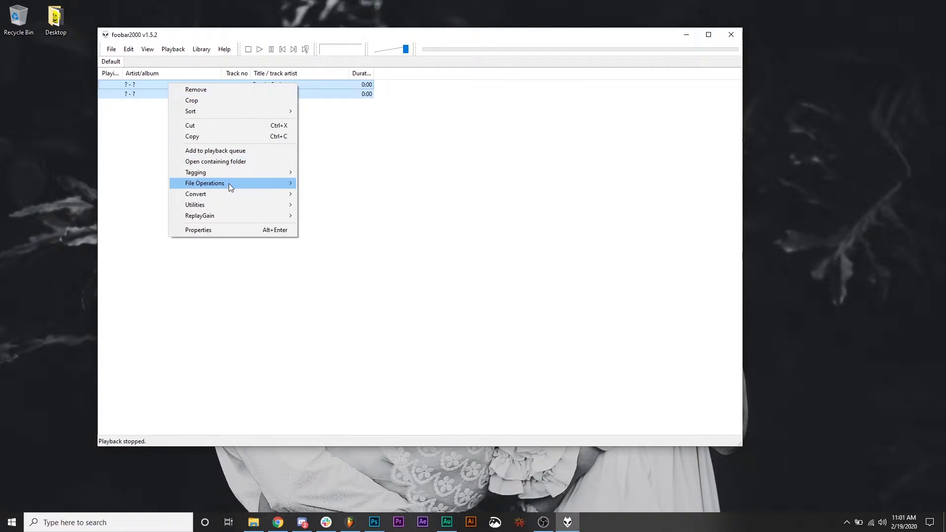
mouse_move(228, 194)
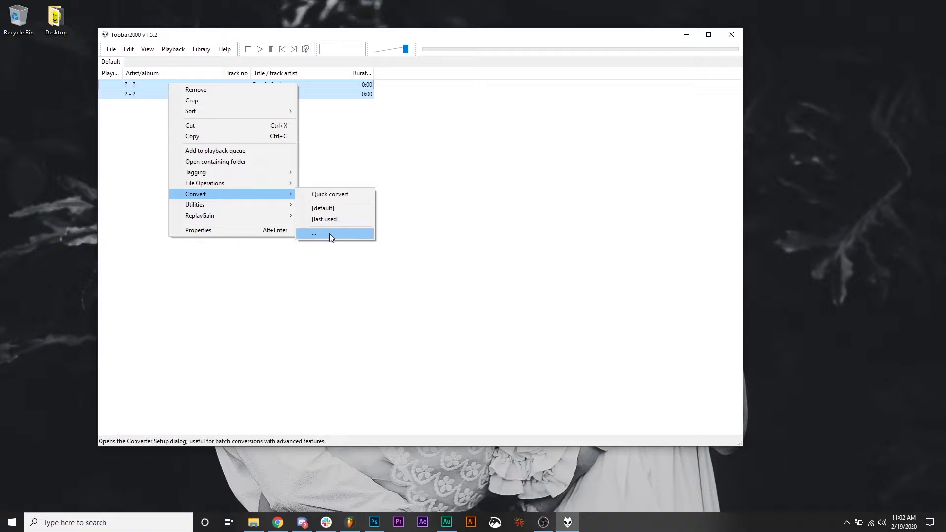
left_click(321, 234)
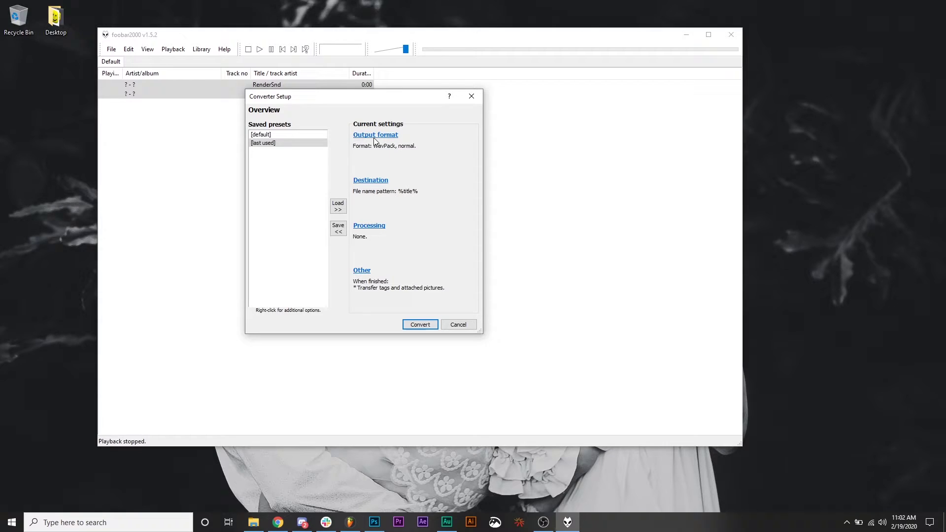
Set the output format to WavPack and review the %title% destination settings.
left_click(377, 138)
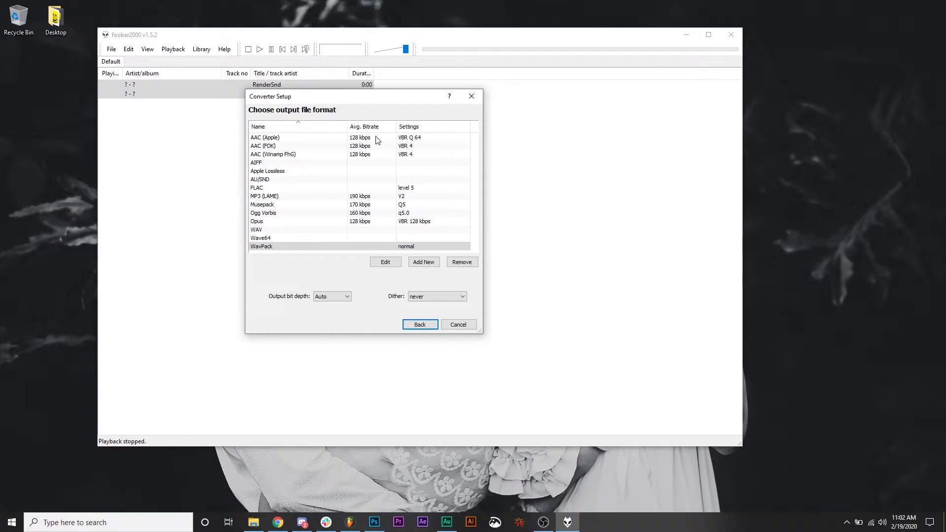
left_click(270, 247)
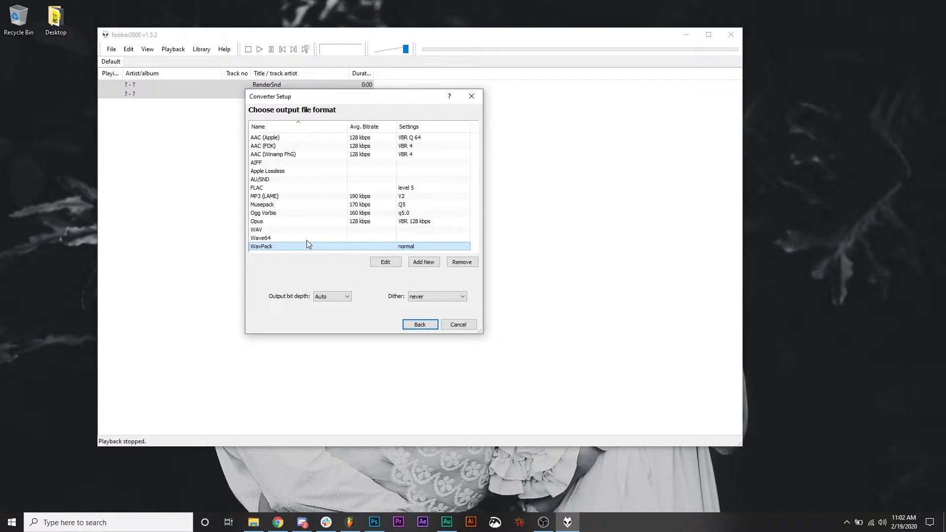
left_click(434, 327)
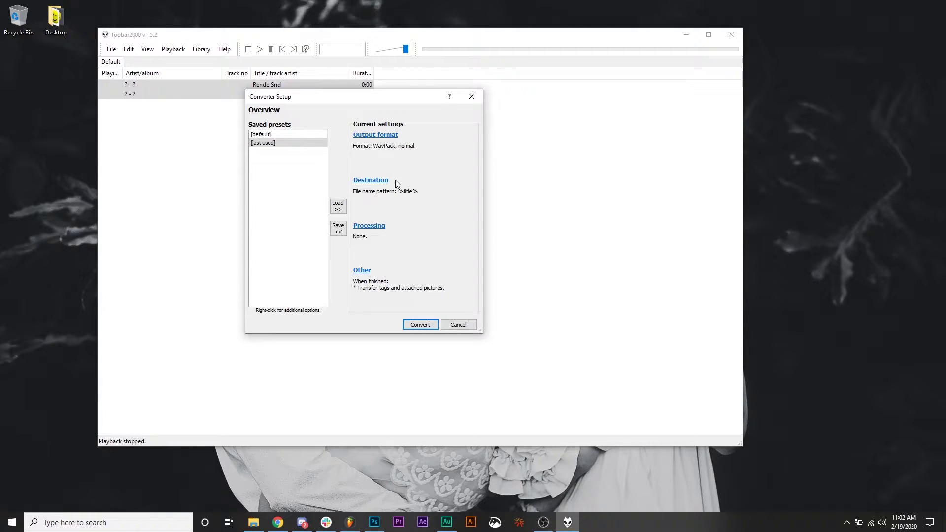
left_click(369, 180)
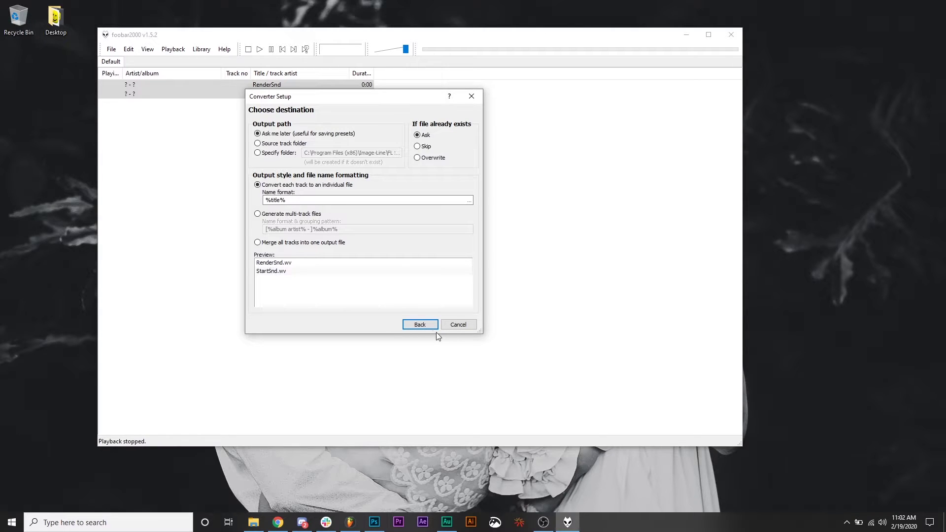
left_click(419, 325)
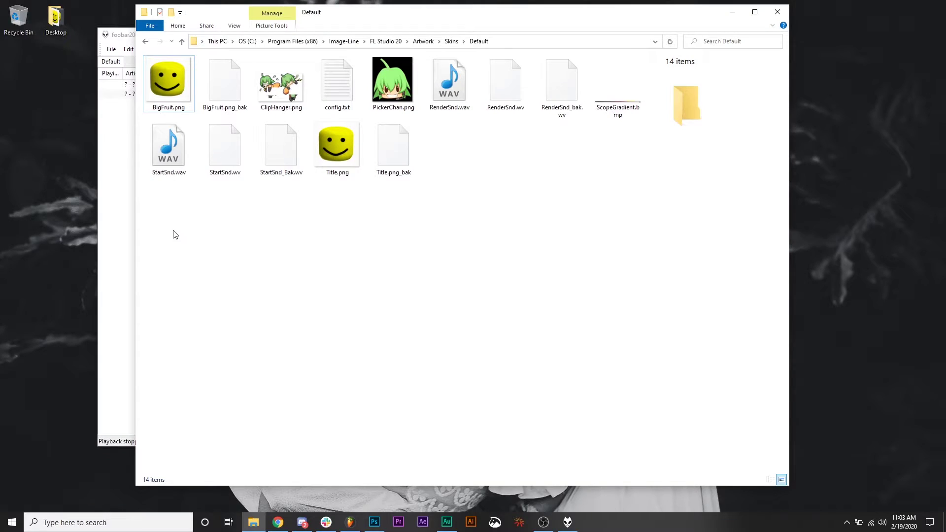
Select the StartSnd.wav and StartSnd.wv files together, then clear the selection.
left_click_drag(163, 205, 202, 205)
left_click(246, 143)
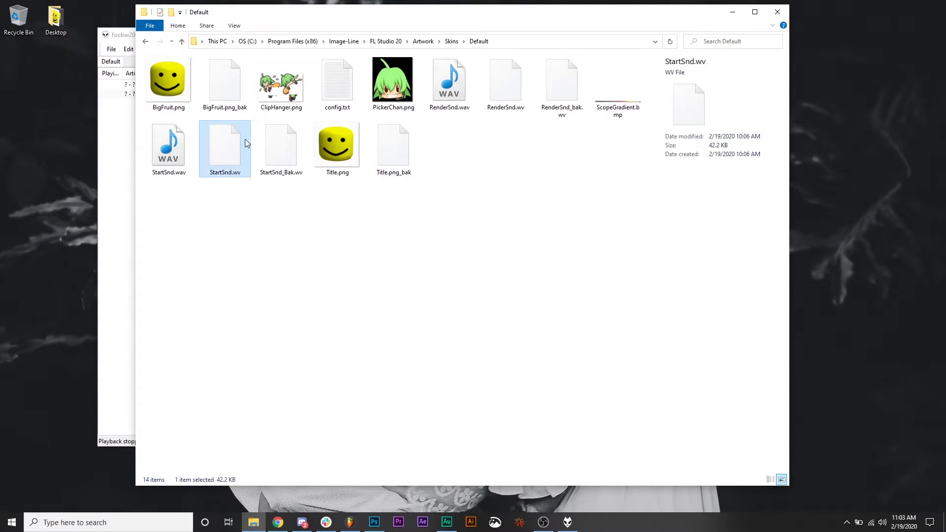
mouse_move(234, 156)
left_mouse_down()
mouse_move(249, 165)
mouse_move(173, 215)
mouse_move(239, 143)
left_mouse_up()
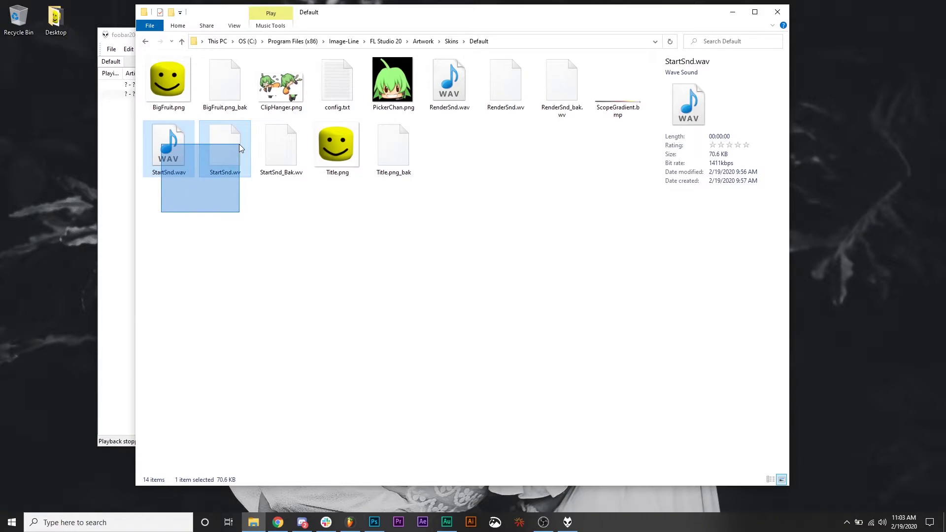
left_click(232, 220)
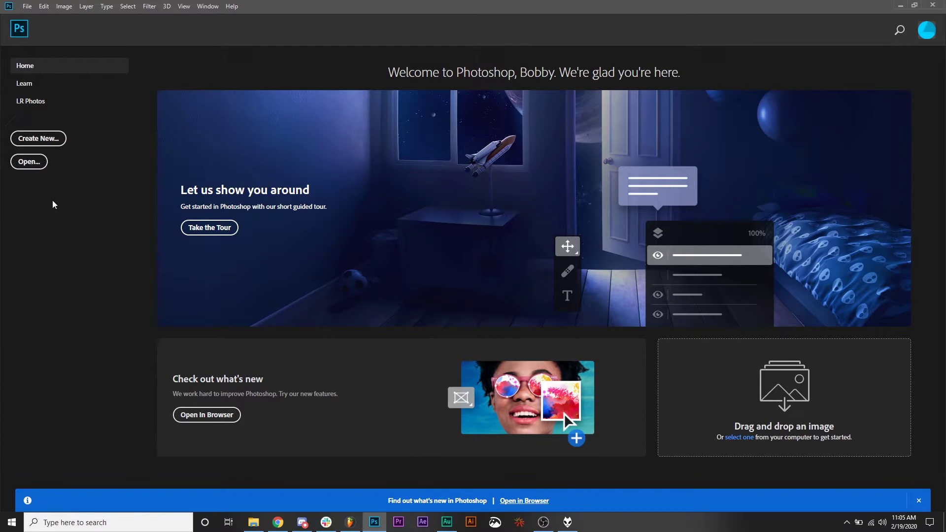
Open Title.png from the Default skin folder as a new document.
left_click(29, 162)
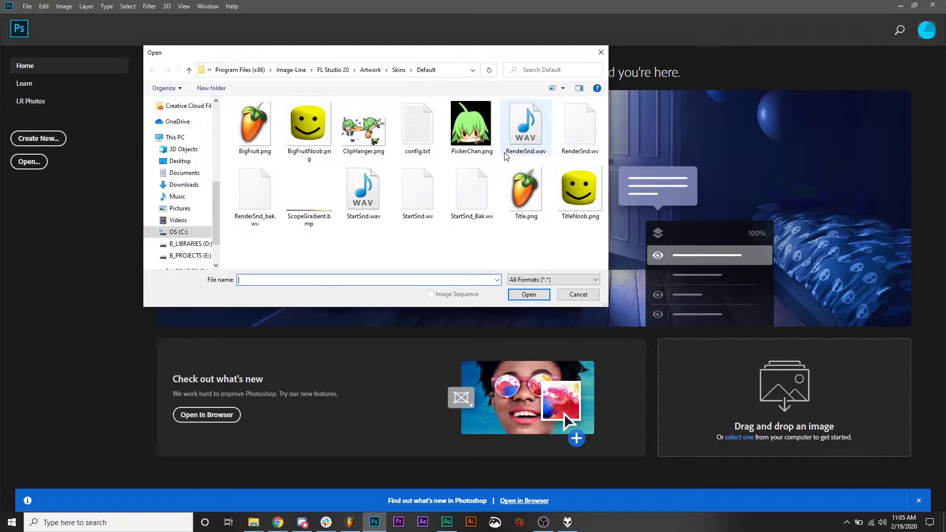
left_click(272, 147)
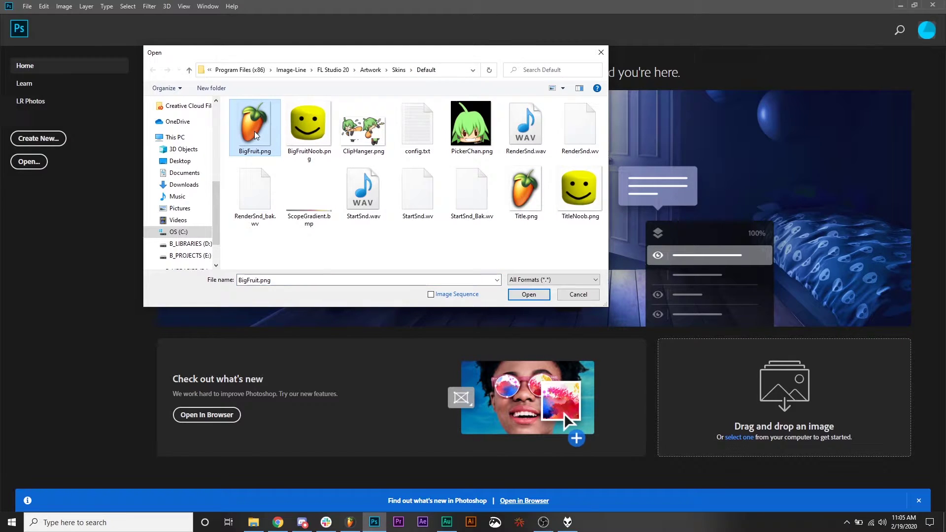
left_click(532, 193)
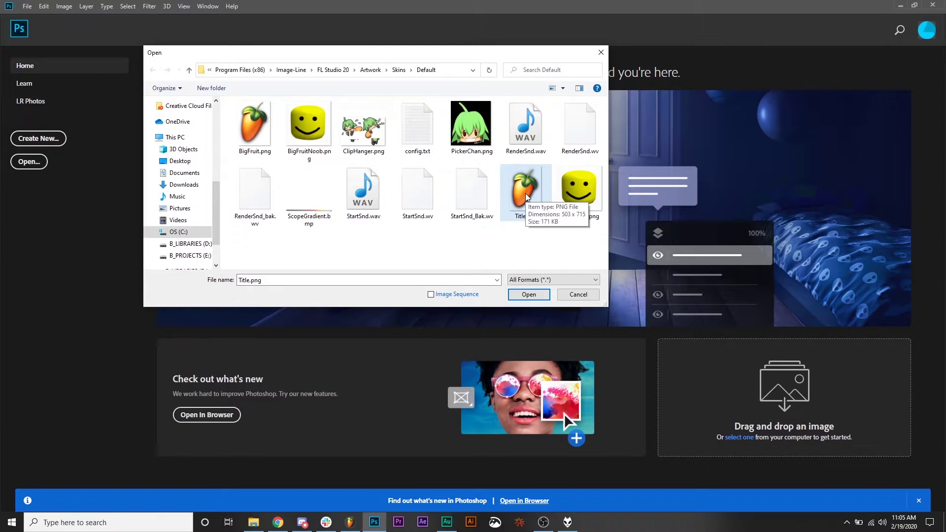
left_click(259, 146)
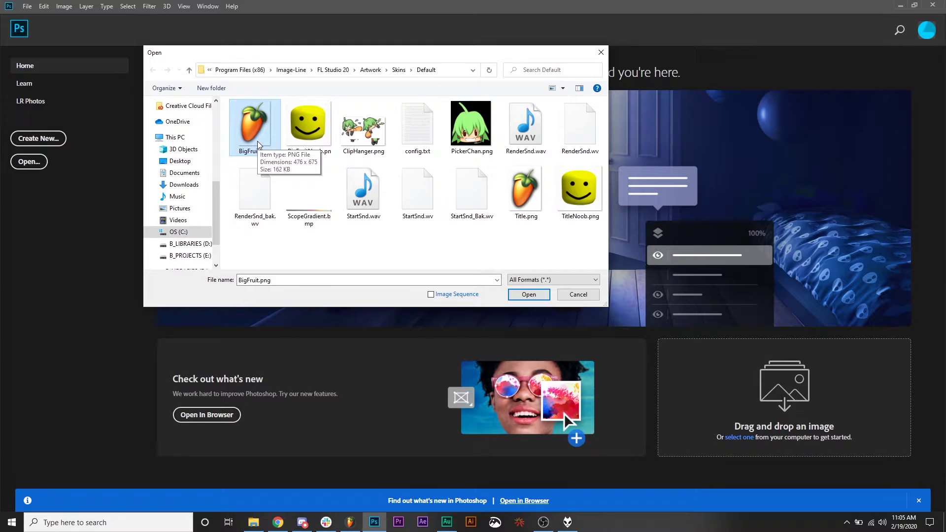
left_click(525, 194)
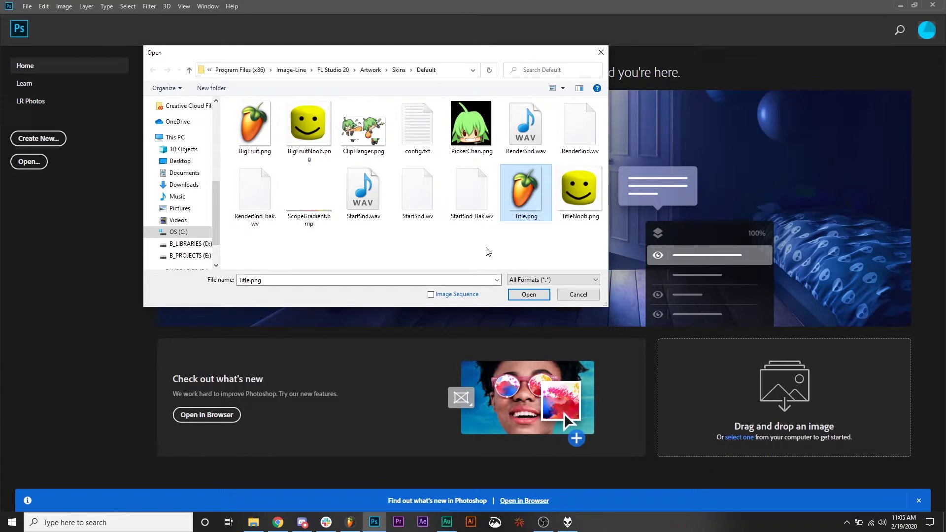
left_click(529, 295)
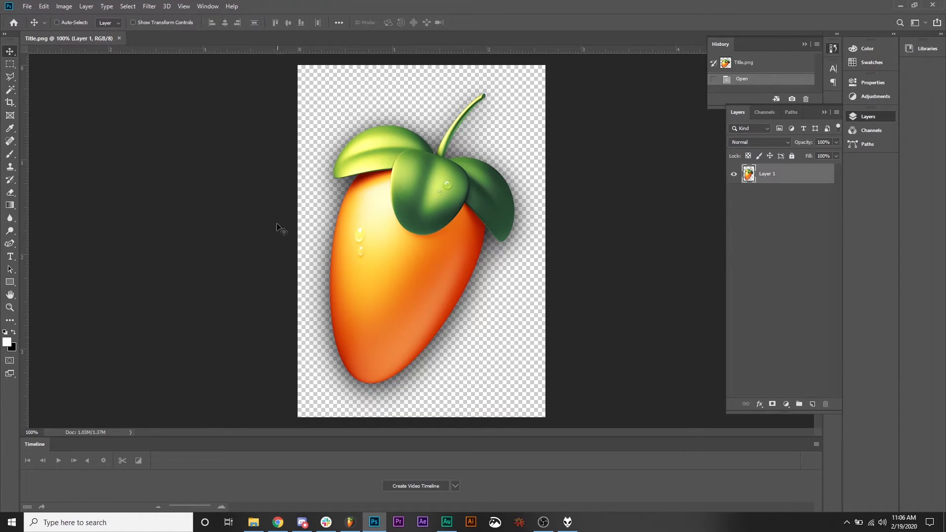
Open BigFruit.png as a second document, then return to the Title.png tab.
left_click(27, 6)
left_click(29, 25)
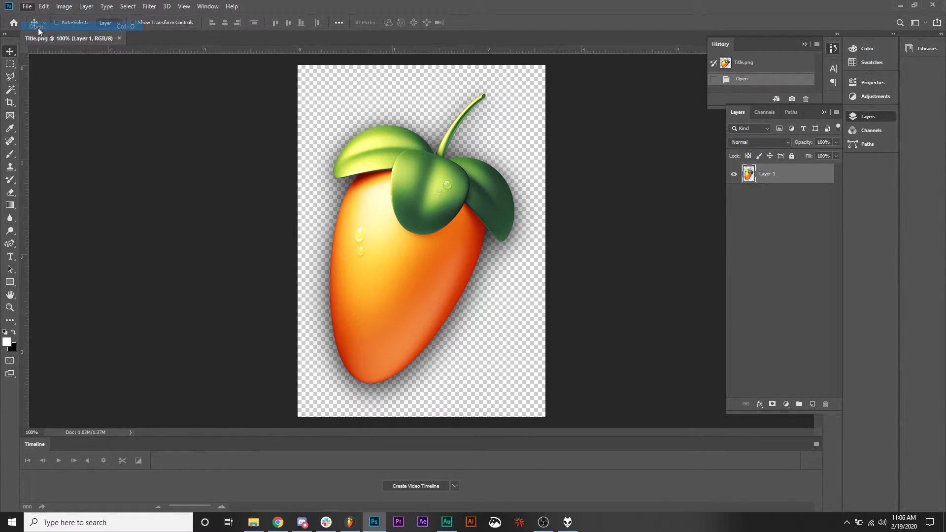
left_click(119, 85)
left_click(383, 250)
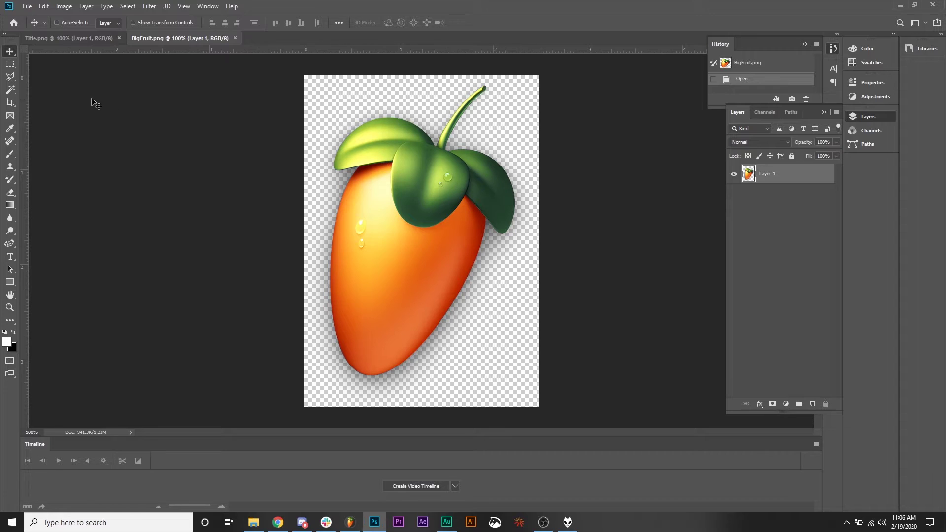
left_click(69, 38)
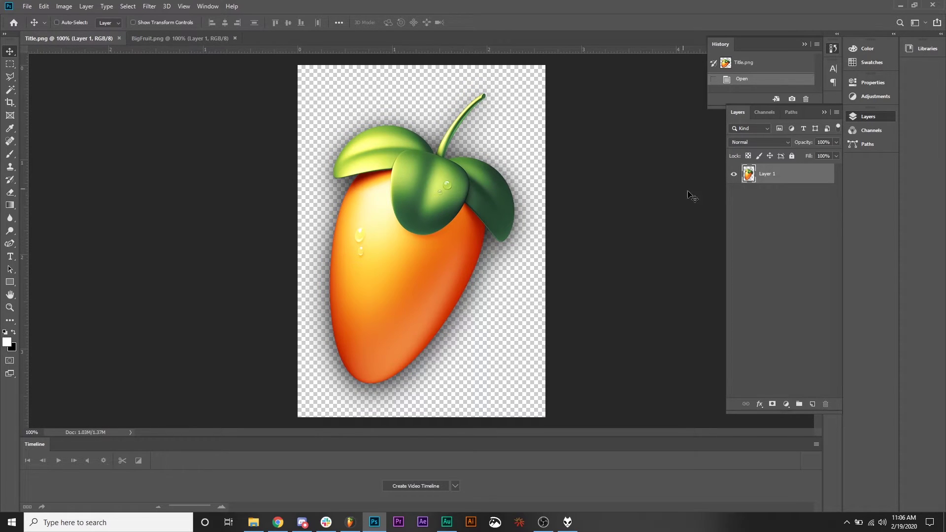
Place TitleNoob.png embedded over the fruit in Title.png and hide Layer 1.
left_click(28, 6)
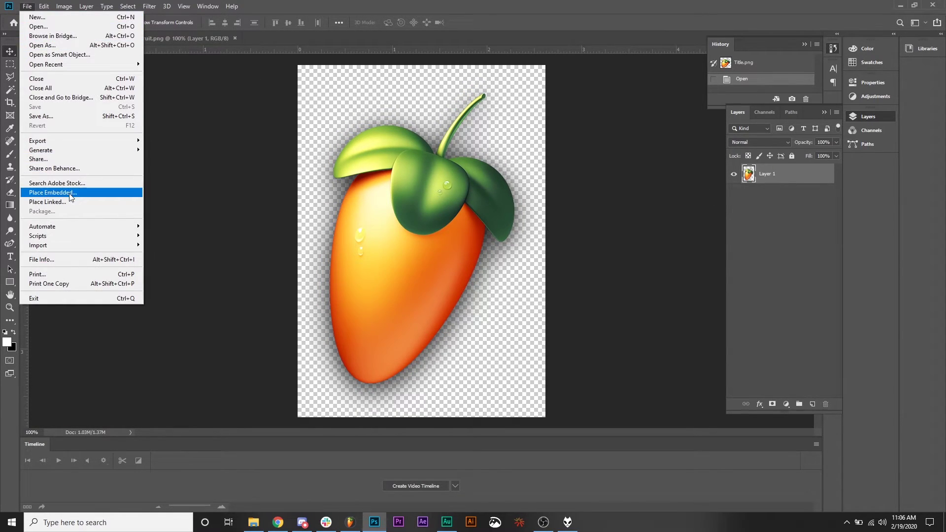
left_click(50, 190)
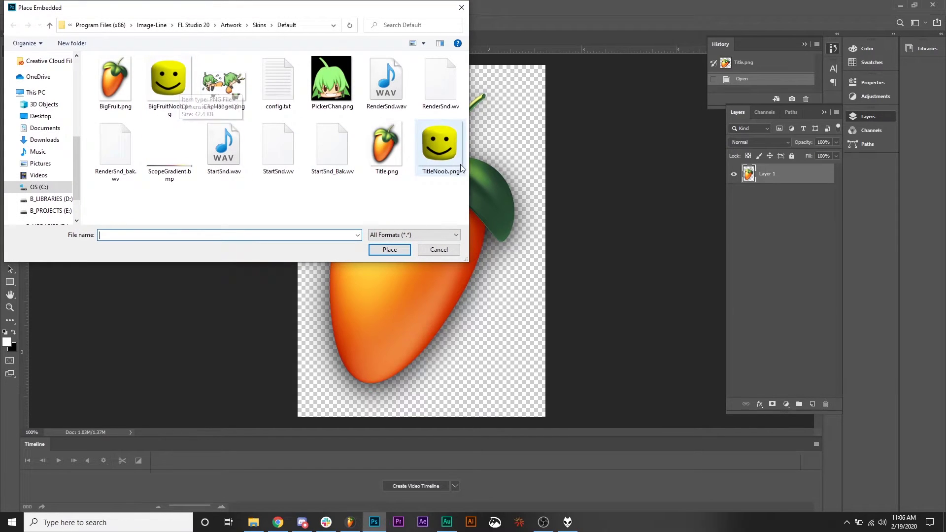
left_click(440, 148)
left_click(399, 250)
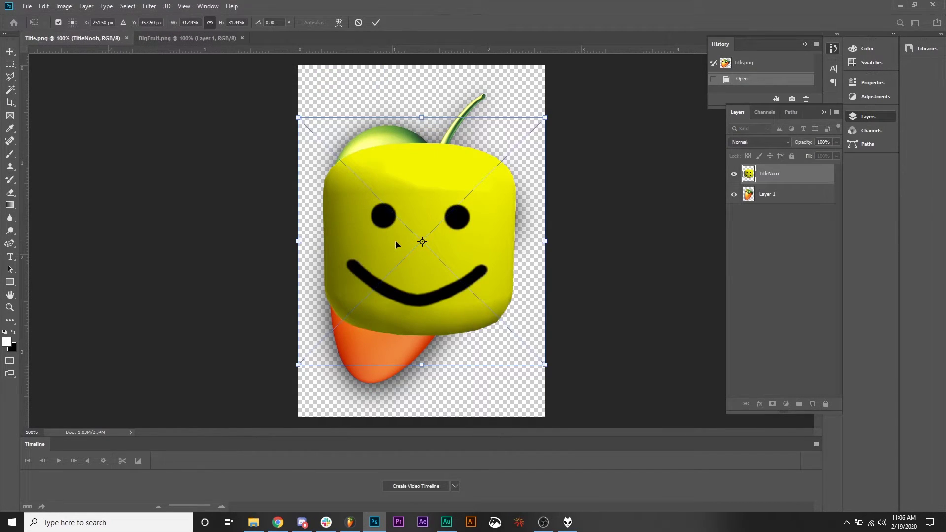
key("Return")
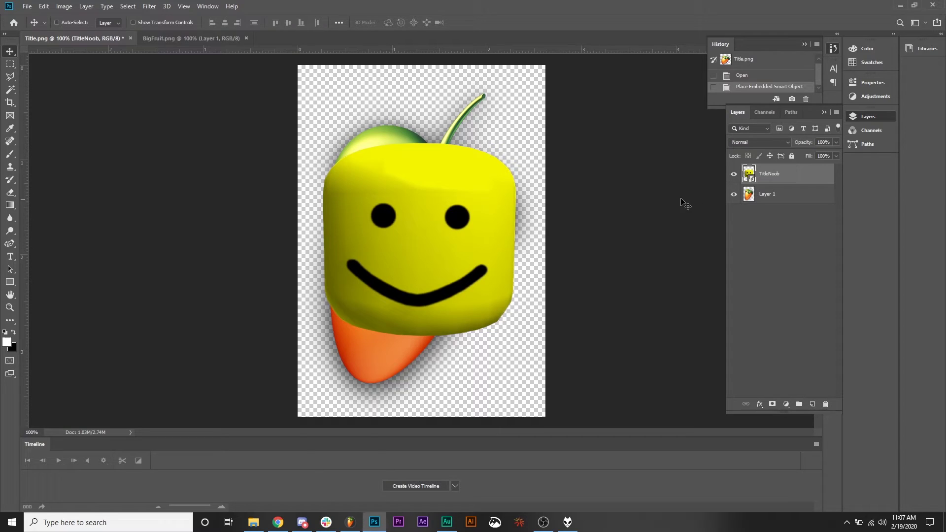
left_click(734, 194)
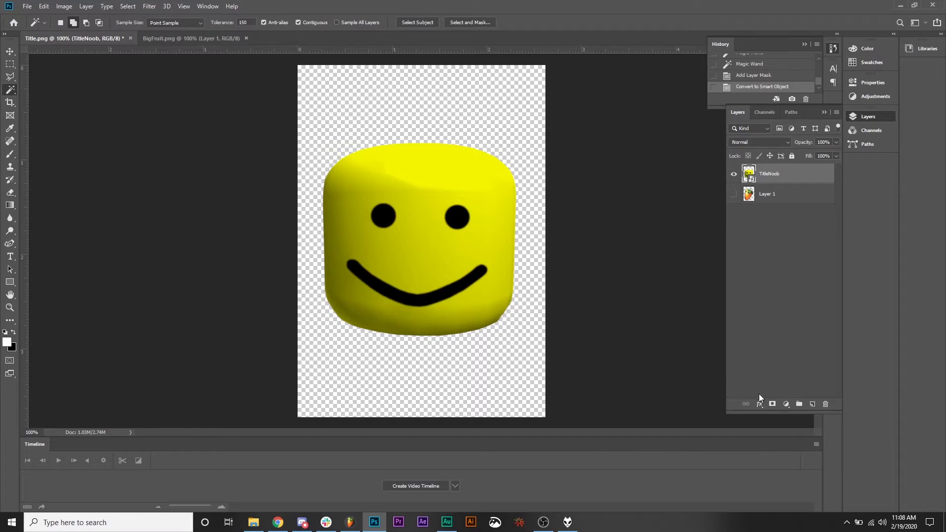
Try a drop shadow on TitleNoob, discard it, and bring up the Open dialog.
left_click(759, 405)
left_click(792, 505)
mouse_move(734, 155)
left_mouse_down()
mouse_move(745, 165)
mouse_move(735, 143)
mouse_move(738, 154)
left_mouse_up()
left_click_drag(740, 165, 739, 167)
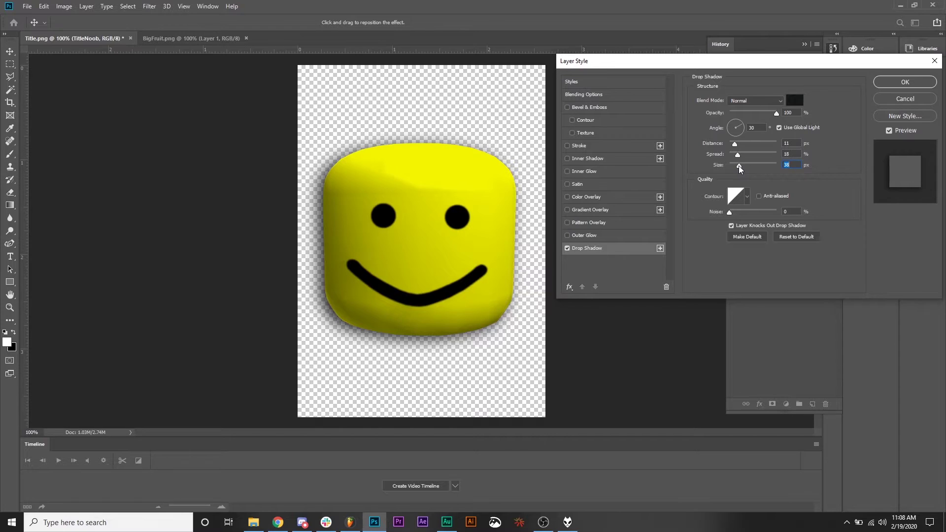
left_click(889, 100)
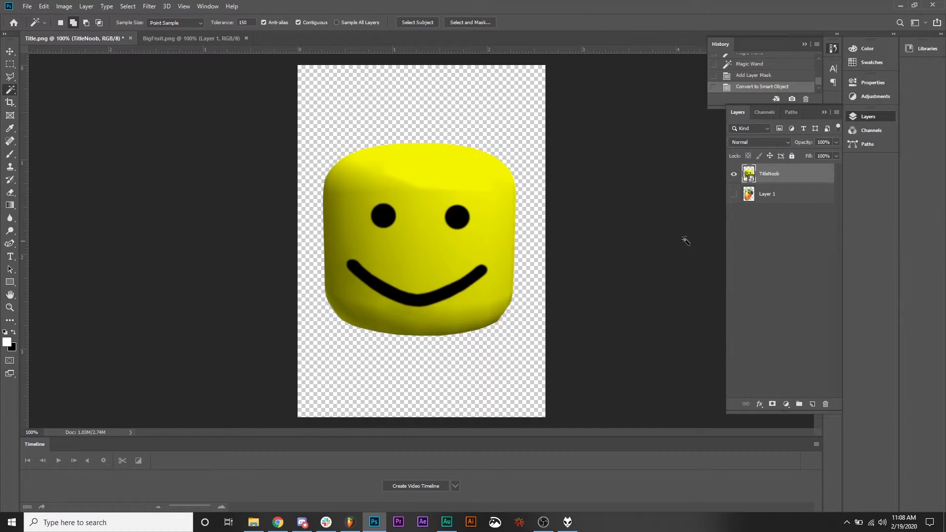
key("ctrl+o")
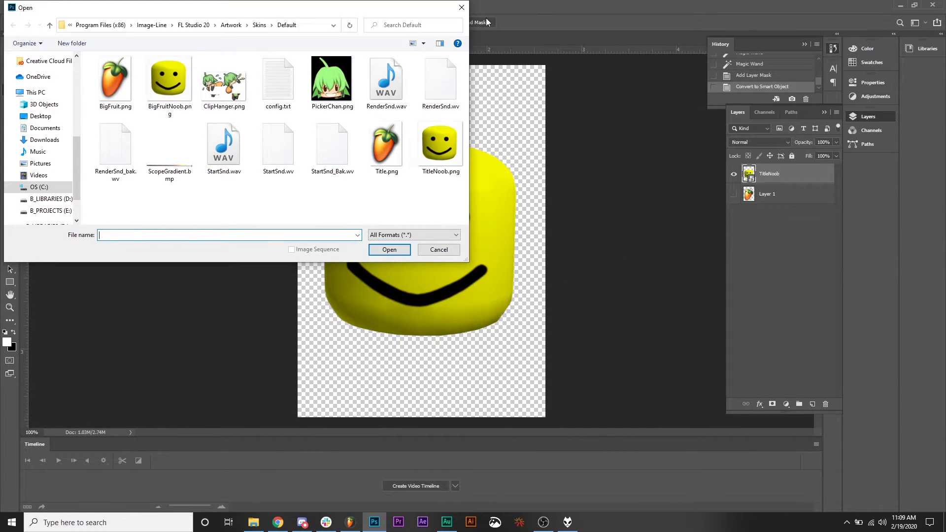
Open Fresh fruits.jpg from the Artwork Wallpapers folder.
left_click(260, 27)
left_click(260, 25)
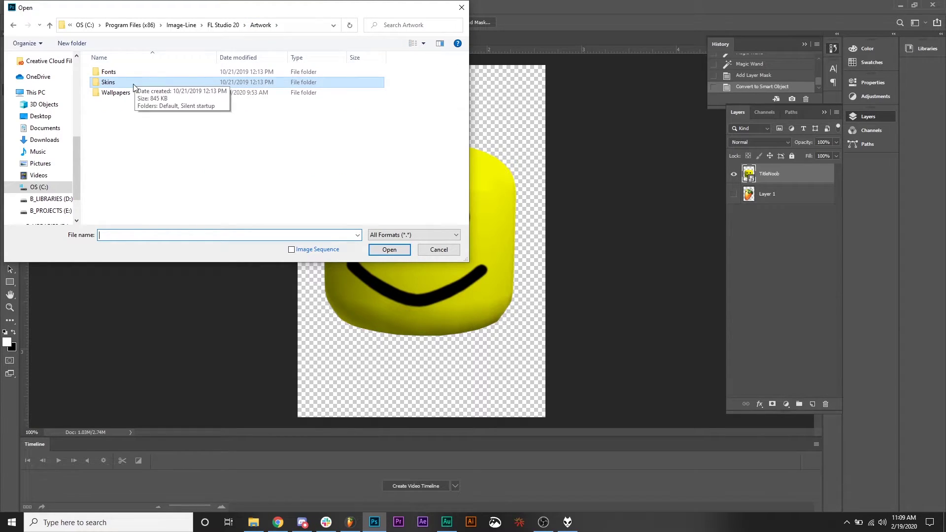
double_click(118, 93)
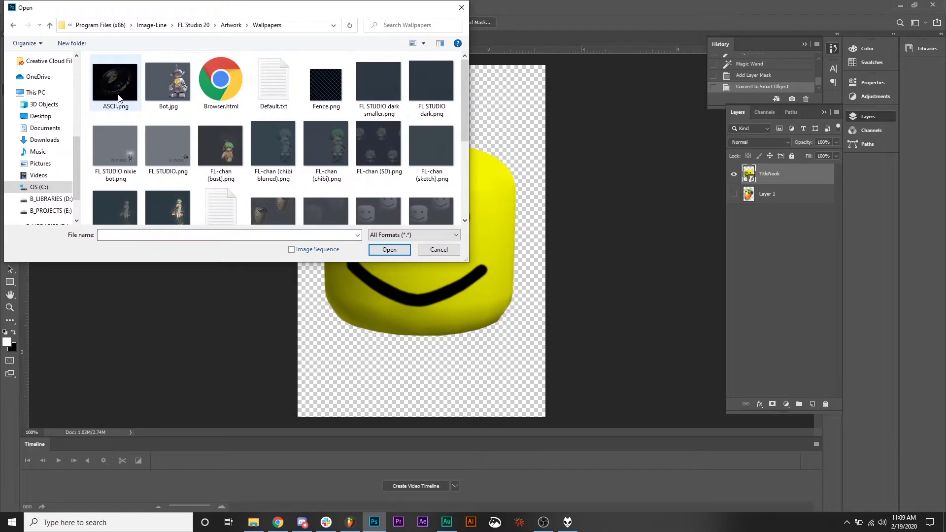
scroll(467, 122, "down", 1)
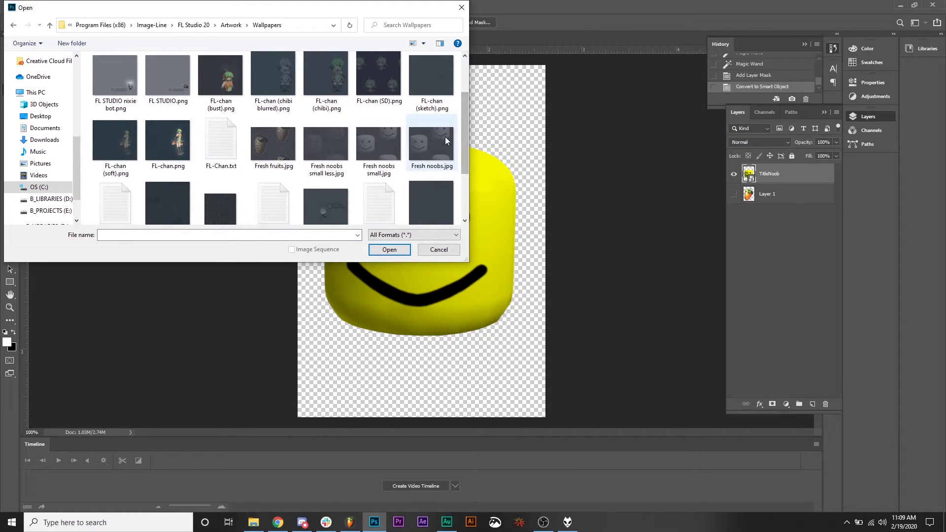
left_click(273, 143)
left_click(384, 250)
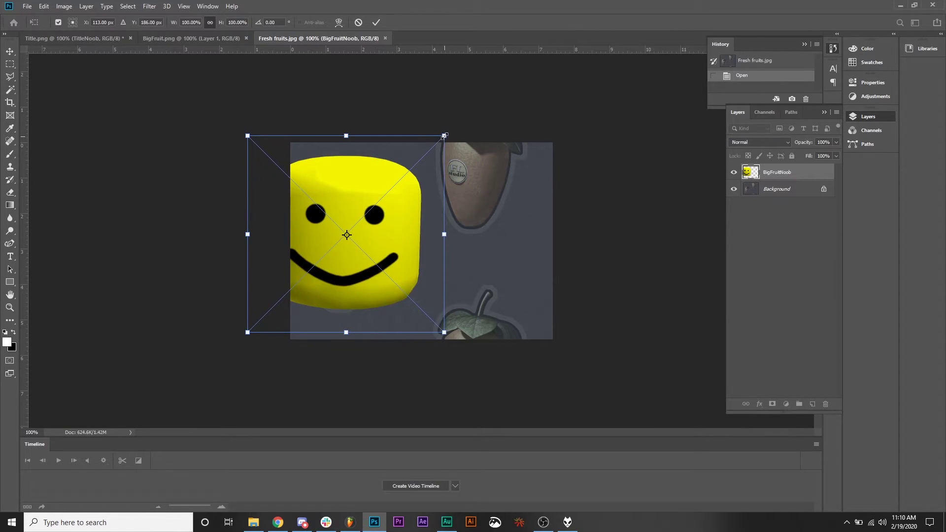
Scale the placed noob head to about 63.25% and position it over the left strawberry.
left_click_drag(444, 135, 381, 197)
left_click_drag(317, 224, 347, 202)
left_click_drag(415, 175, 403, 183)
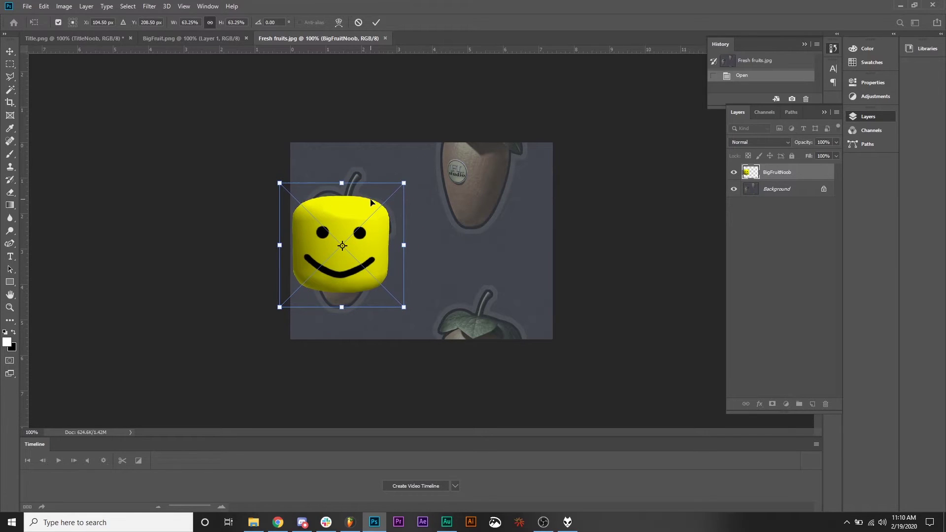
left_click_drag(352, 208, 358, 205)
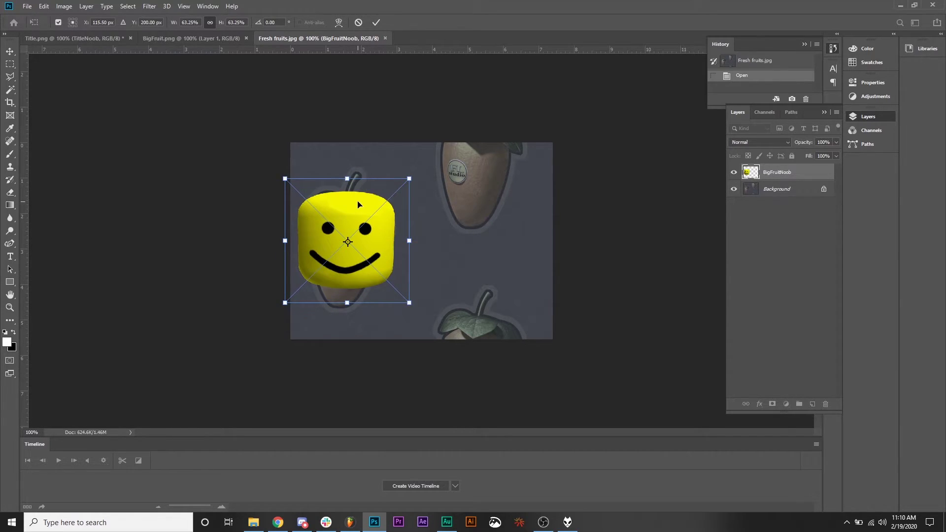
Commit the head's transform, duplicate the BigFruitNoob layer, and move the copy over the bottom strawberry.
left_click(376, 22)
left_click(10, 53)
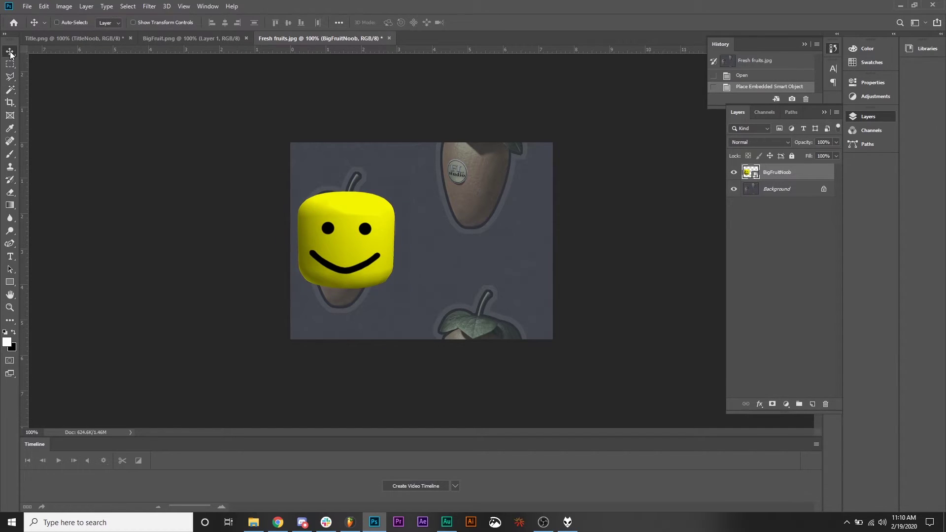
left_click_drag(777, 178, 813, 404)
left_click_drag(336, 244, 462, 359)
Make a third head as BigFruitNoob copy 2 and marquee-select the area around the lower head.
key("ctrl+j")
key("Delete")
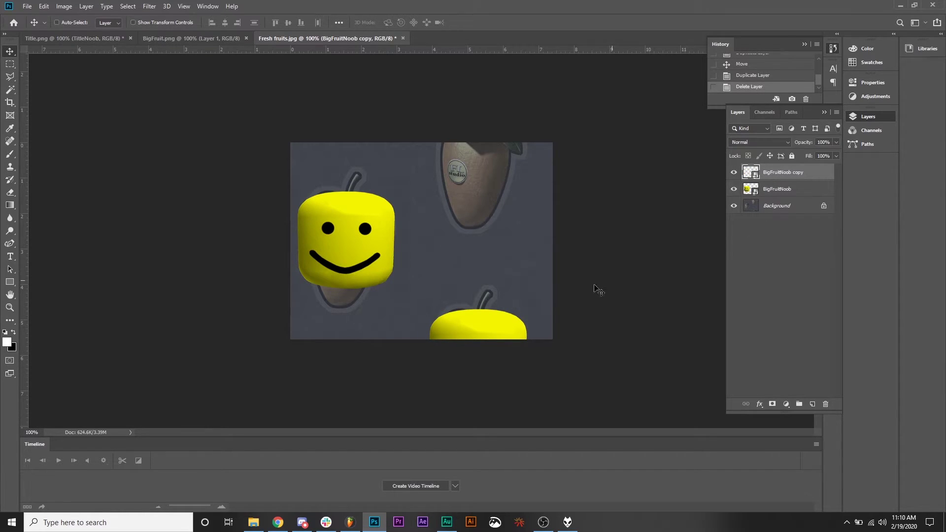
left_click(734, 172)
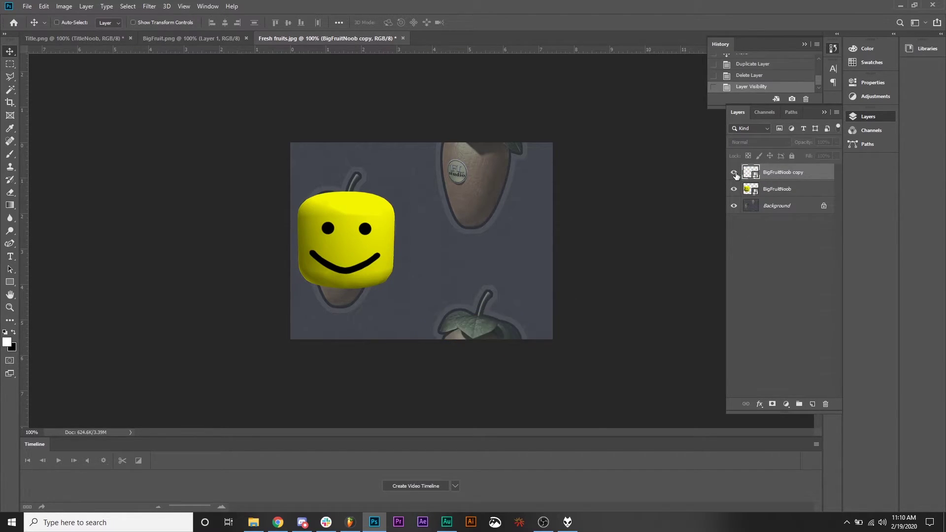
left_click(734, 172)
left_click_drag(769, 175, 812, 405)
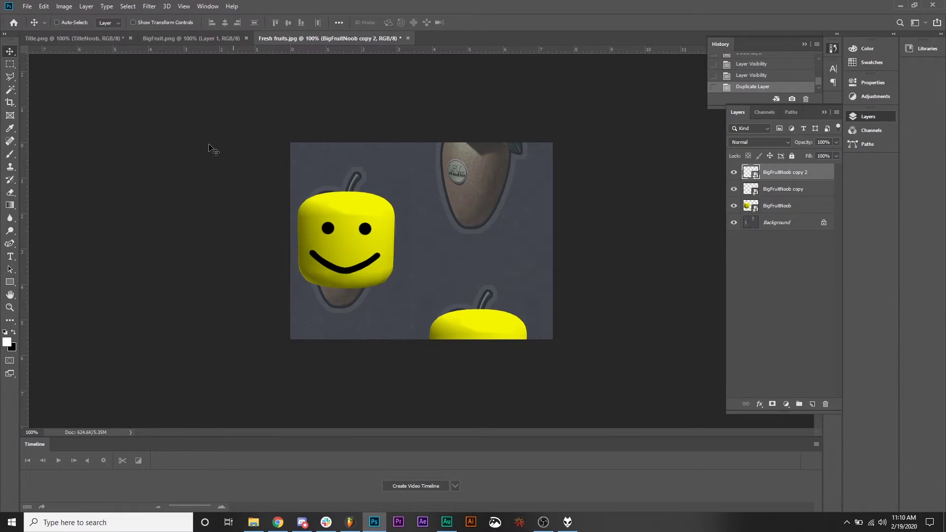
left_click(8, 63)
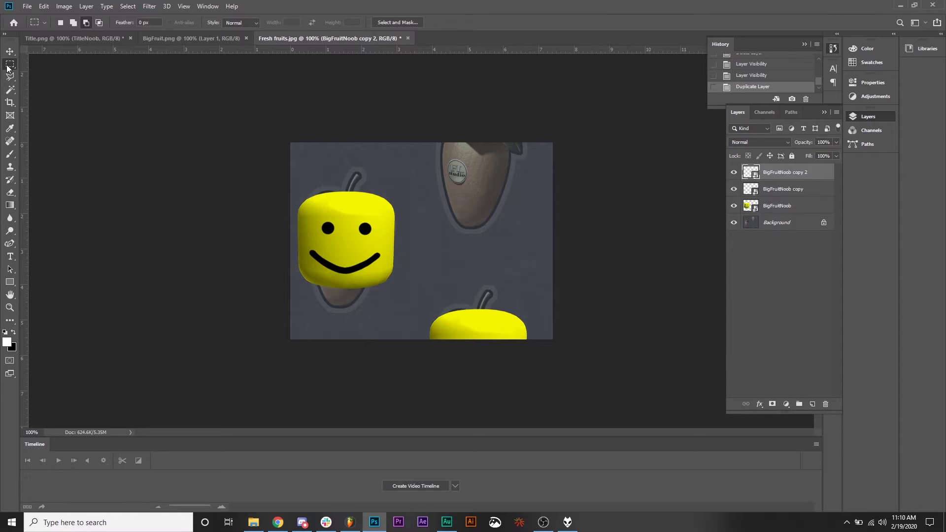
left_click_drag(418, 291, 553, 360)
Add an inverted layer mask to BigFruitNoob copy 2 and target its layer content.
left_click(773, 405)
key("v")
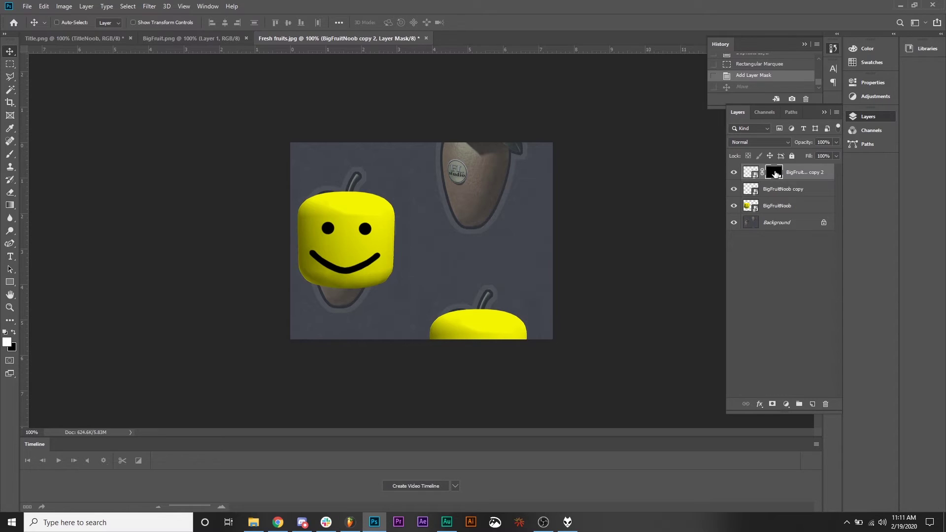
left_click(865, 84)
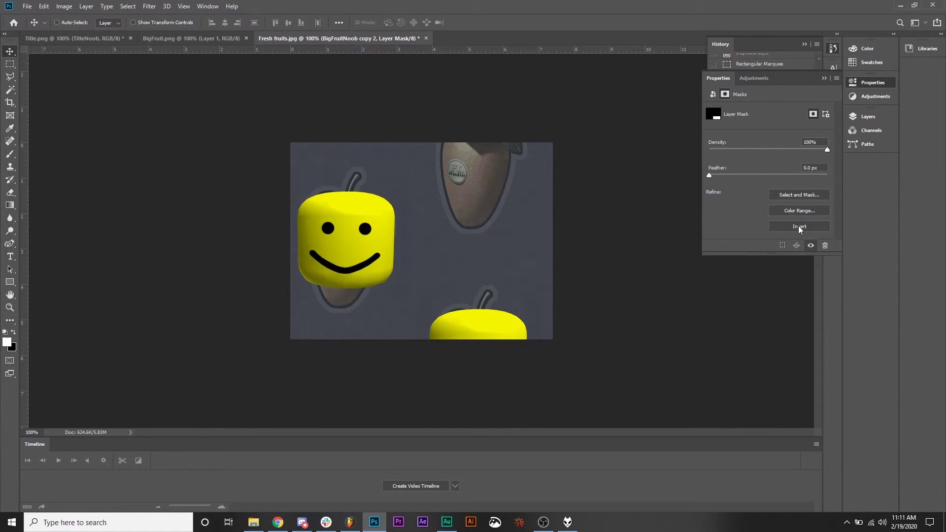
left_click(799, 227)
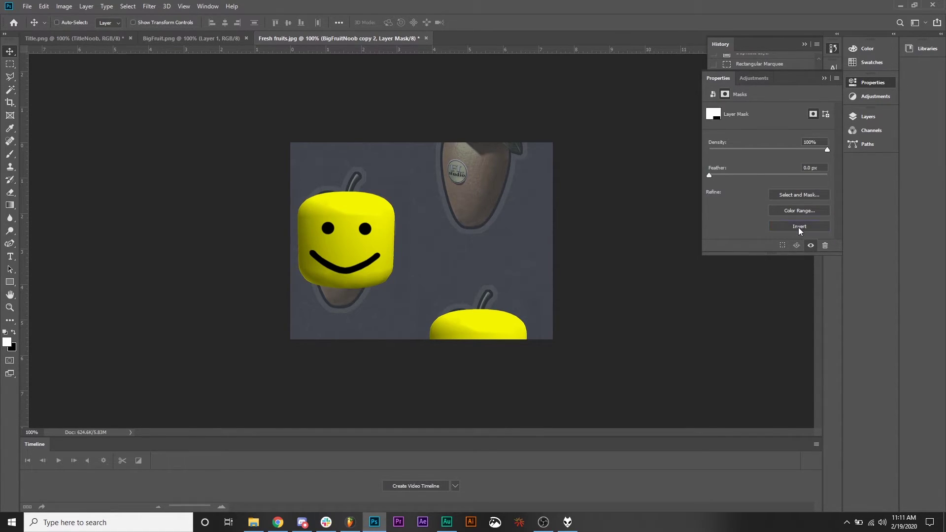
left_click(872, 83)
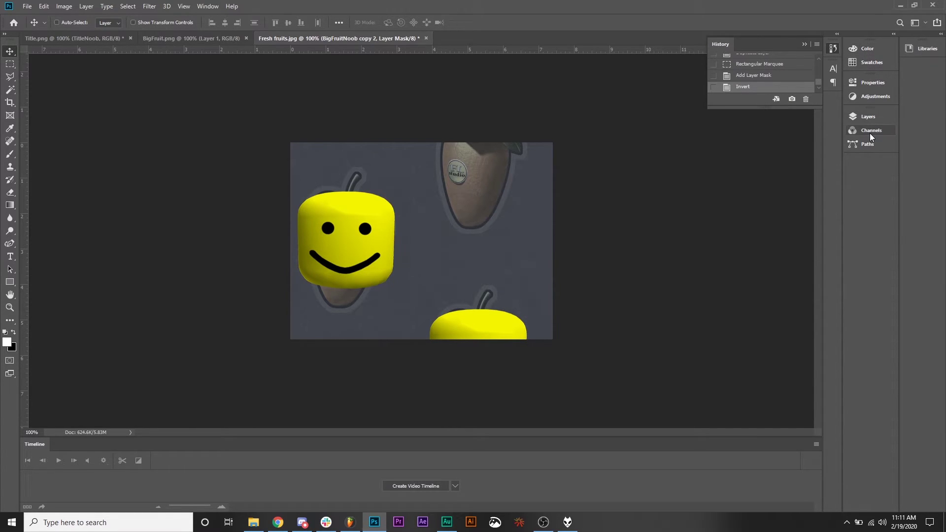
left_click(866, 119)
left_click(800, 171)
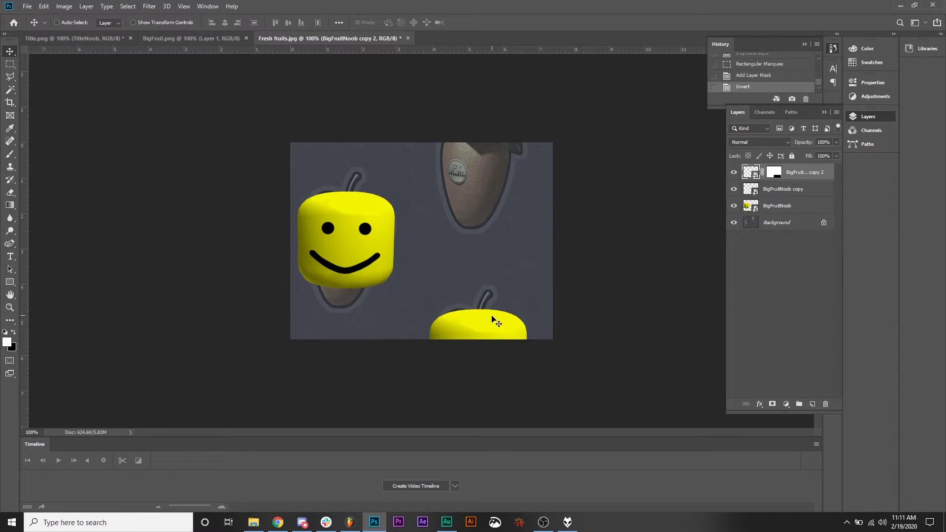
Move the copy 2 head up onto the top strawberry and check its alignment zoomed in.
left_click_drag(492, 321, 488, 247)
key("ctrl+plus")
key("ctrl+plus")
key("ctrl+plus")
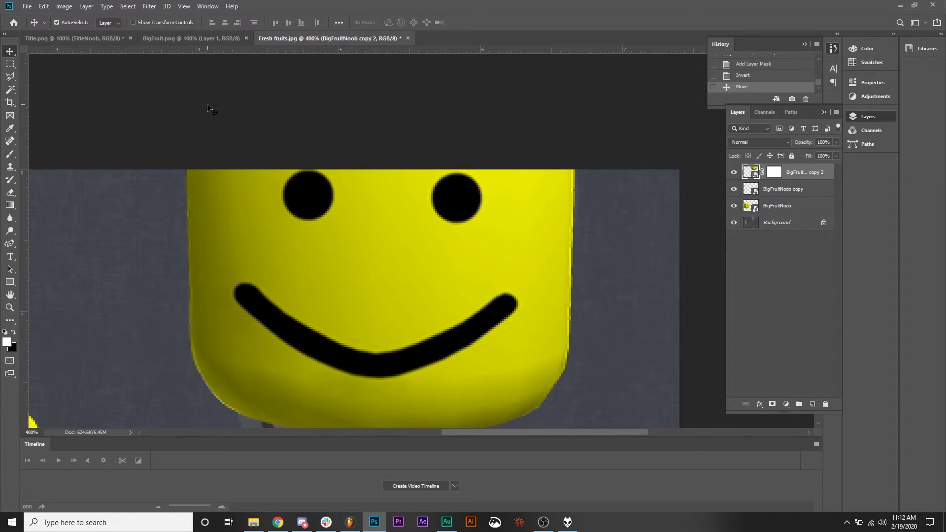
key("ctrl+minus")
key("ctrl+minus")
key("ctrl+minus")
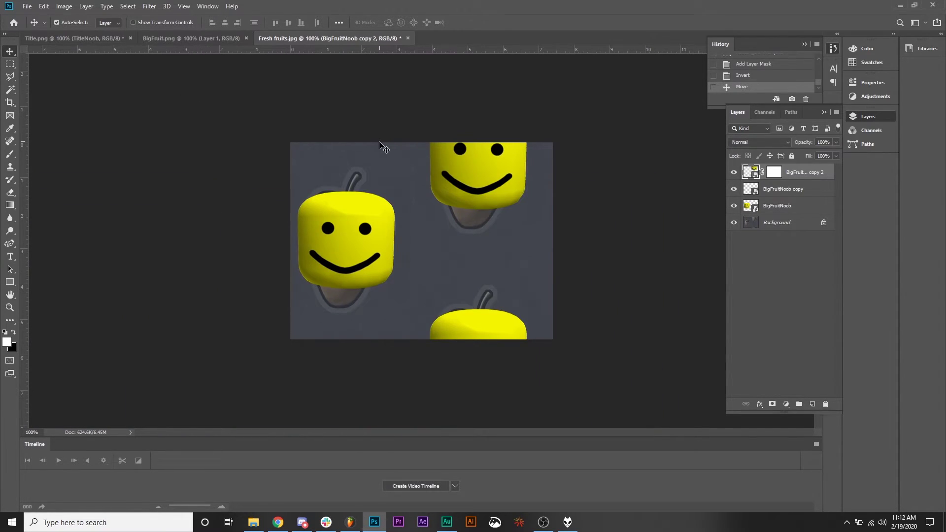
key("ctrl+plus")
key("ctrl+minus")
With the head layers hidden, heal the left, top and bottom strawberries out of the Background layer.
left_click(11, 142)
left_click_drag(734, 172, 734, 206)
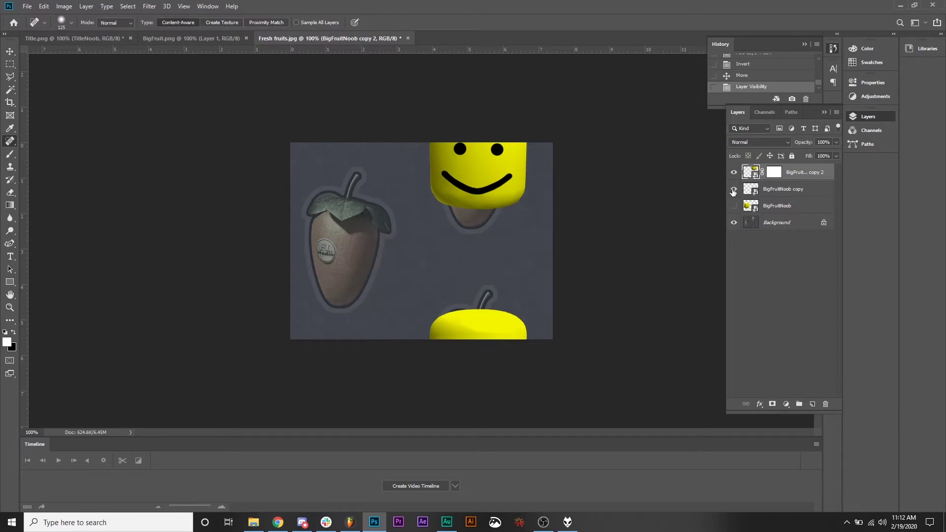
left_click(771, 222)
left_click_drag(335, 180, 362, 173)
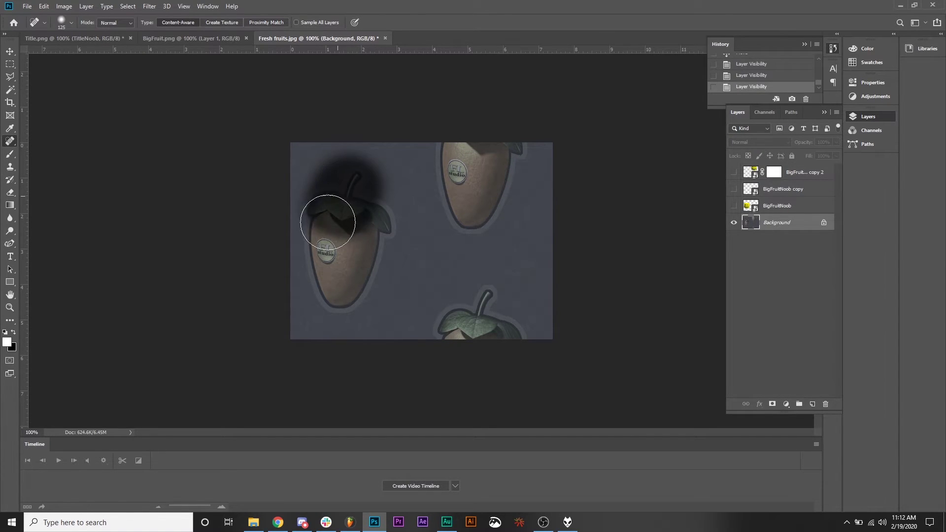
mouse_move(327, 221)
left_mouse_down()
mouse_move(329, 295)
mouse_move(359, 244)
mouse_move(374, 190)
mouse_move(380, 236)
mouse_move(341, 219)
mouse_move(320, 257)
left_mouse_up()
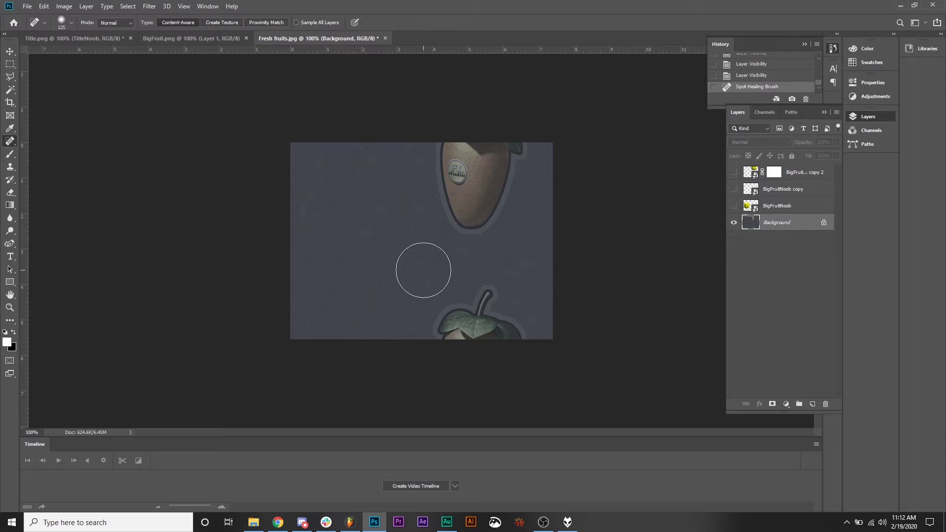
mouse_move(456, 256)
left_mouse_down()
mouse_move(456, 167)
mouse_move(520, 143)
mouse_move(509, 191)
mouse_move(490, 189)
mouse_move(454, 144)
mouse_move(434, 260)
left_mouse_up()
left_click_drag(317, 190, 355, 254)
mouse_move(460, 291)
left_mouse_down()
mouse_move(448, 321)
mouse_move(507, 333)
mouse_move(445, 339)
mouse_move(427, 349)
left_mouse_up()
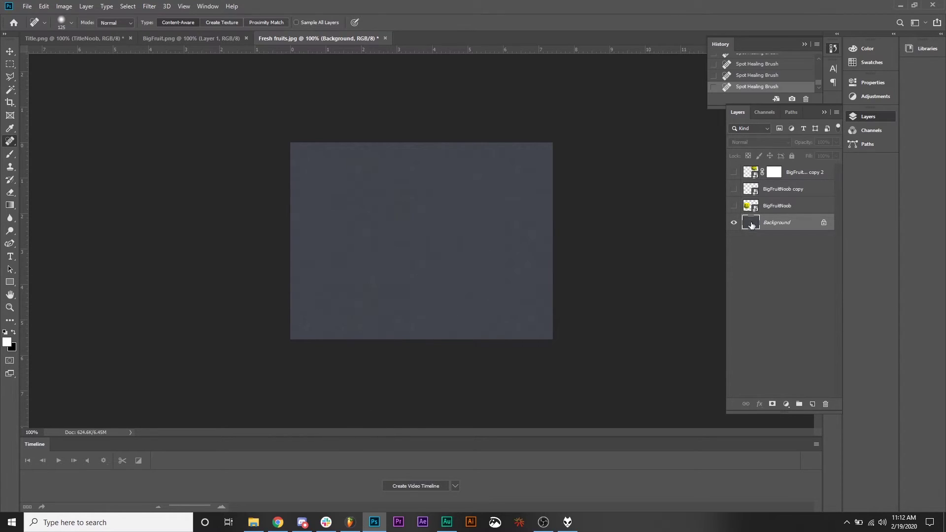
Show BigFruitNoob and its two copies again and select all three head layers.
left_click(735, 172)
left_click(734, 189)
left_click(734, 205)
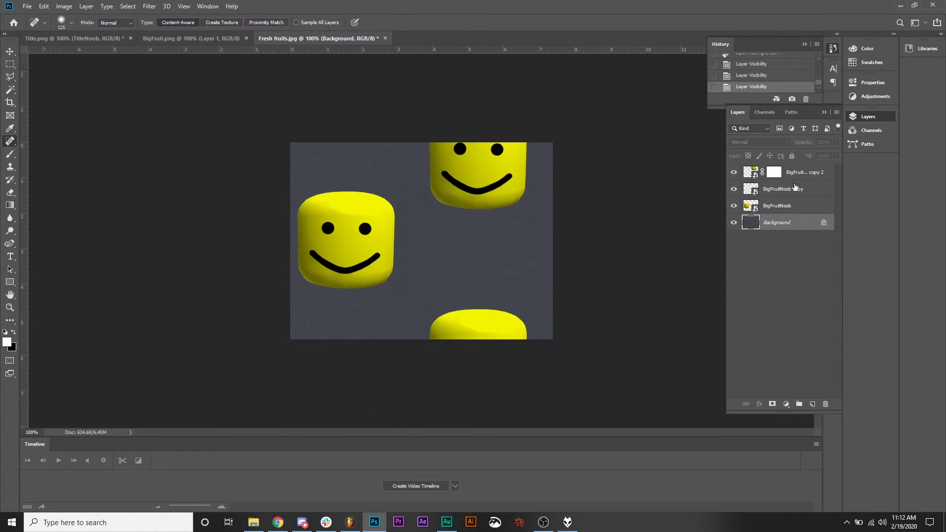
left_click(809, 172)
left_click(761, 210, "shift")
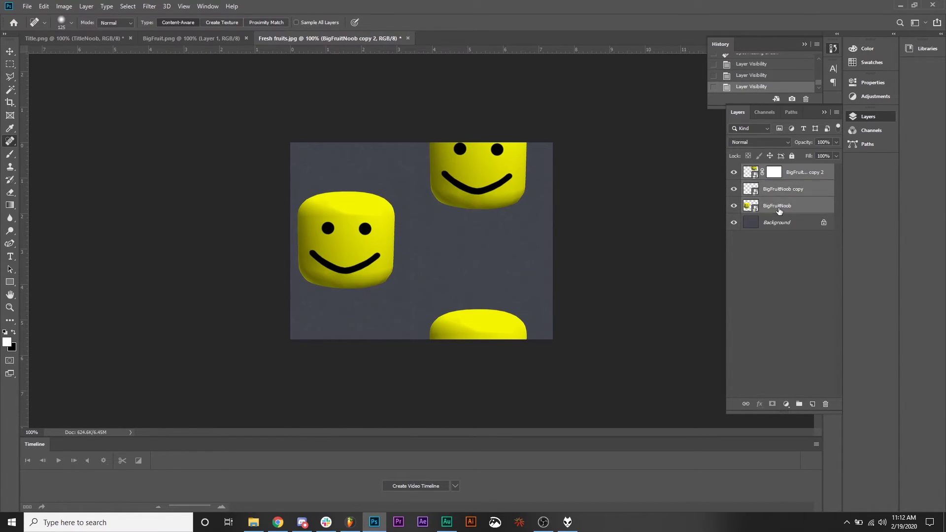
Group the three head layers into Group 1, add a grey Color Overlay, and set opacity to 11%.
left_click_drag(769, 209, 799, 404)
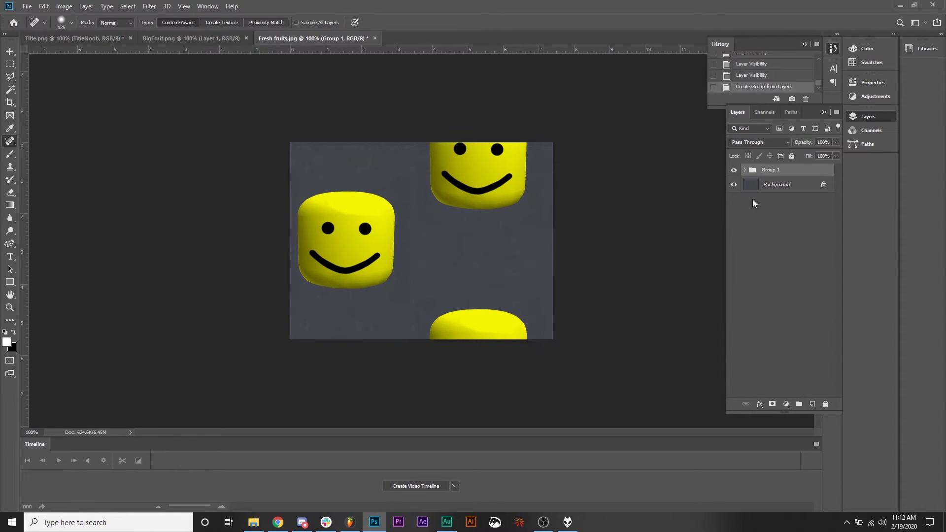
left_click(735, 171)
left_click(734, 171)
left_click(759, 404)
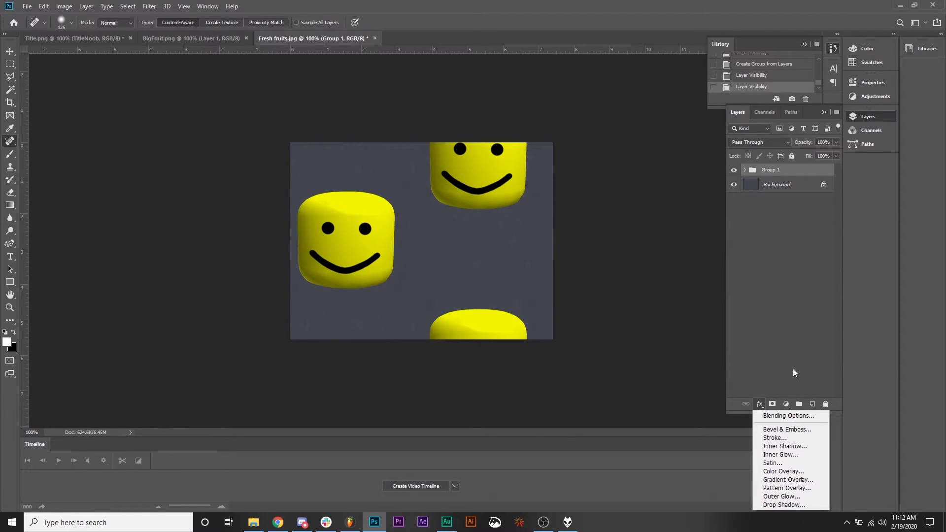
left_click(793, 472)
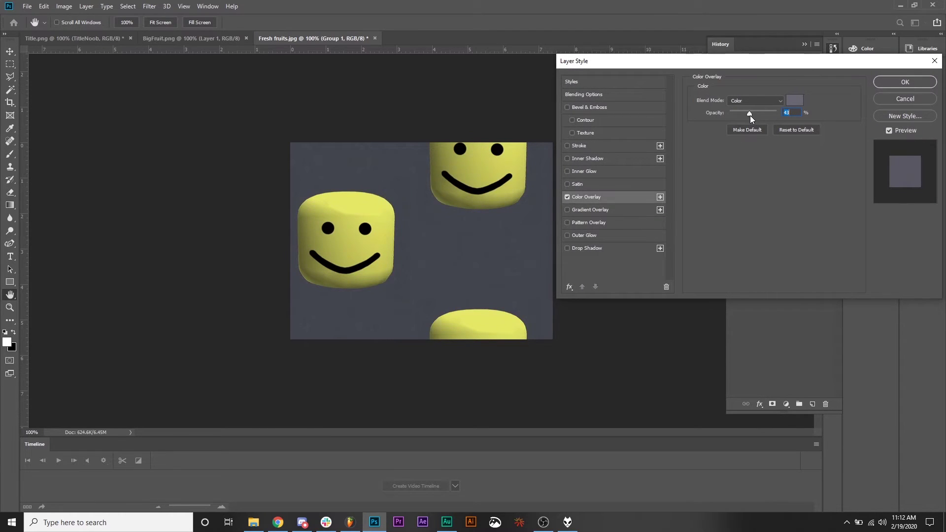
left_click(905, 82)
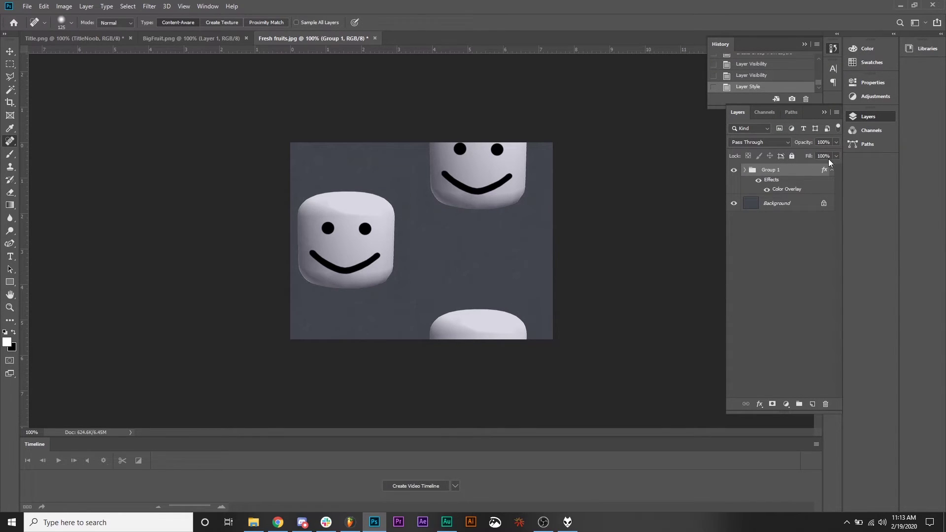
left_click_drag(795, 154, 803, 156)
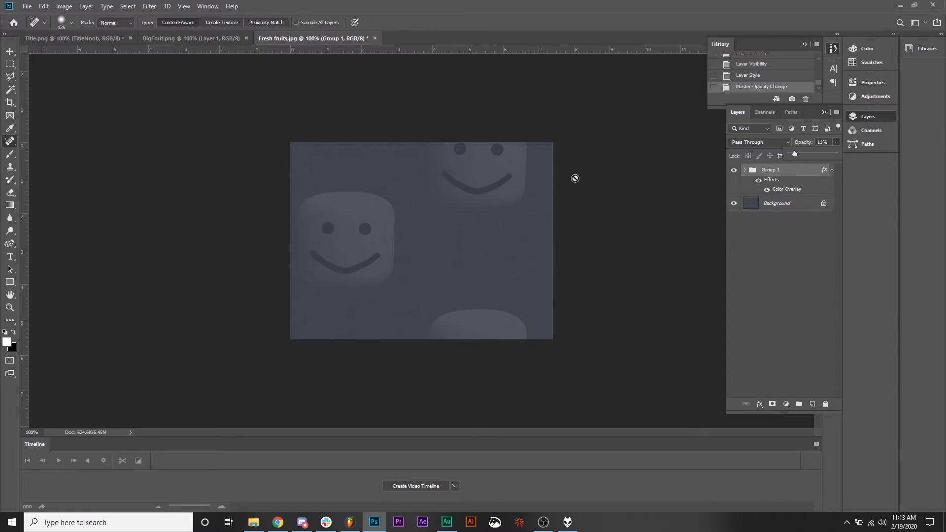
Save the image as Fresh fruits tutorial.jpg at maximum JPEG quality, then switch to FL Studio.
left_click(27, 6)
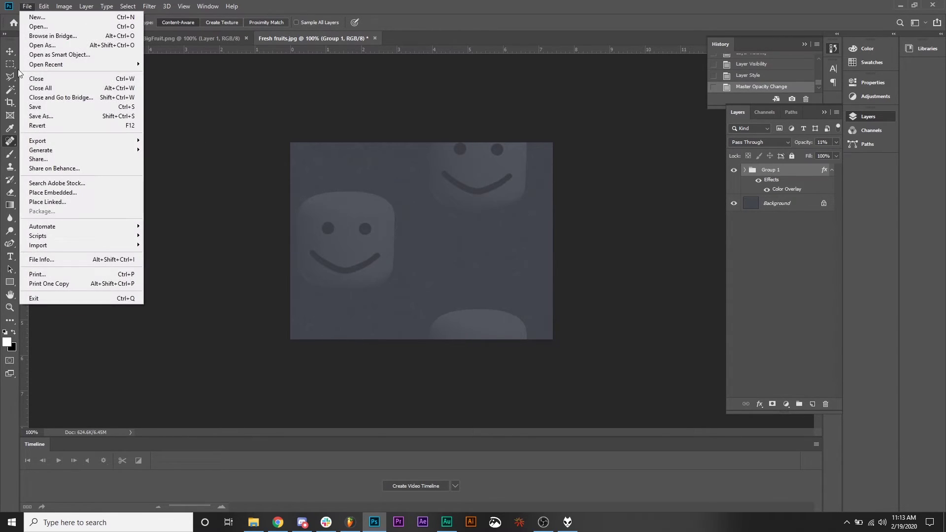
left_click(77, 115)
left_click(138, 228)
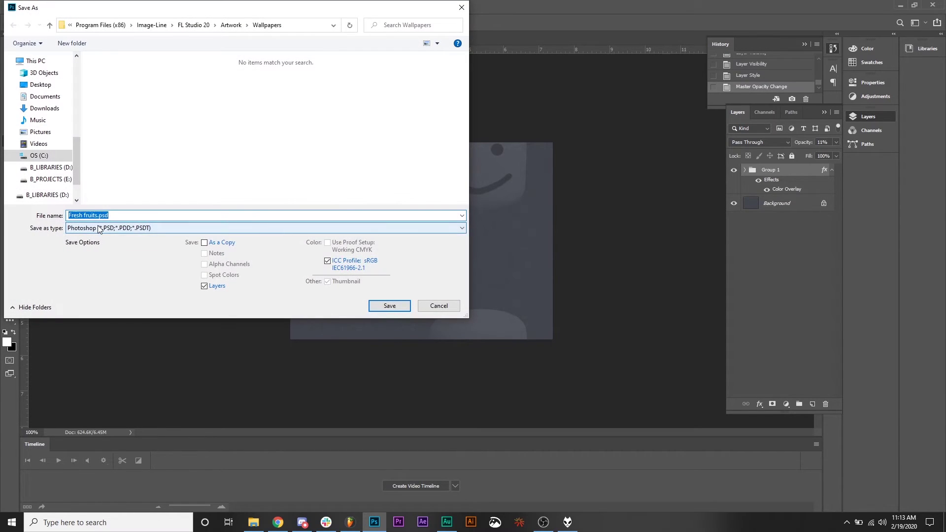
left_click(101, 301)
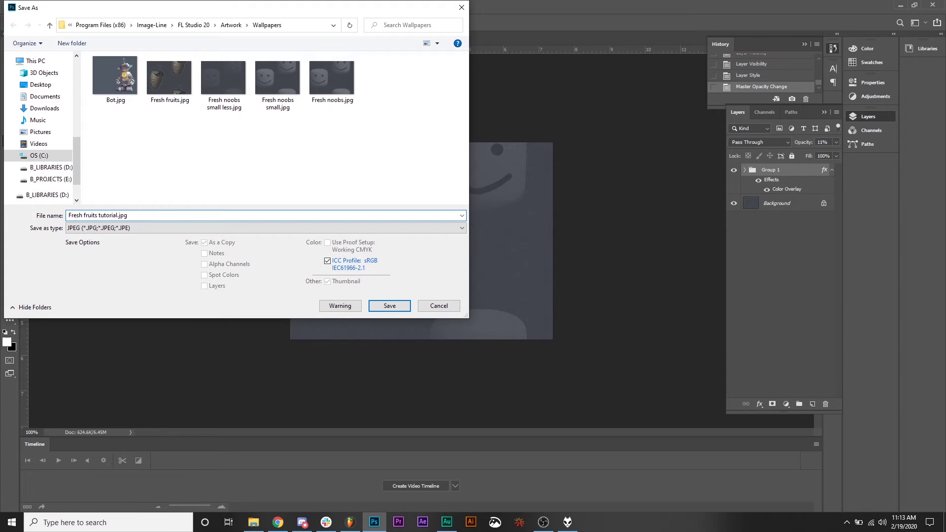
left_click(390, 306)
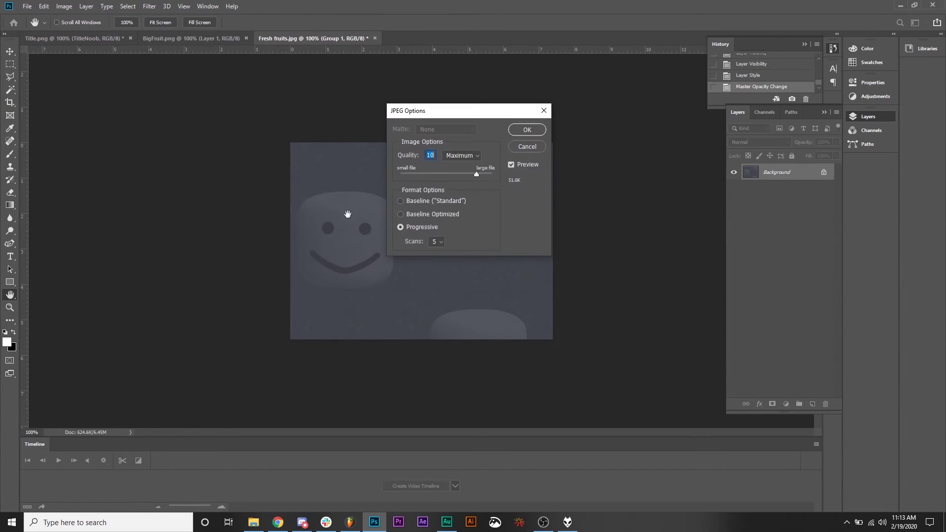
left_click(527, 130)
key("j")
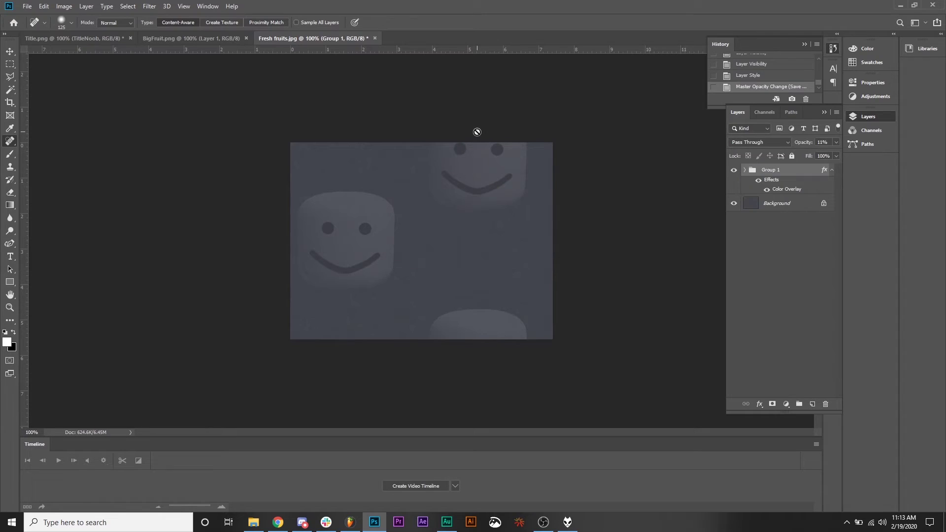
left_click(351, 522)
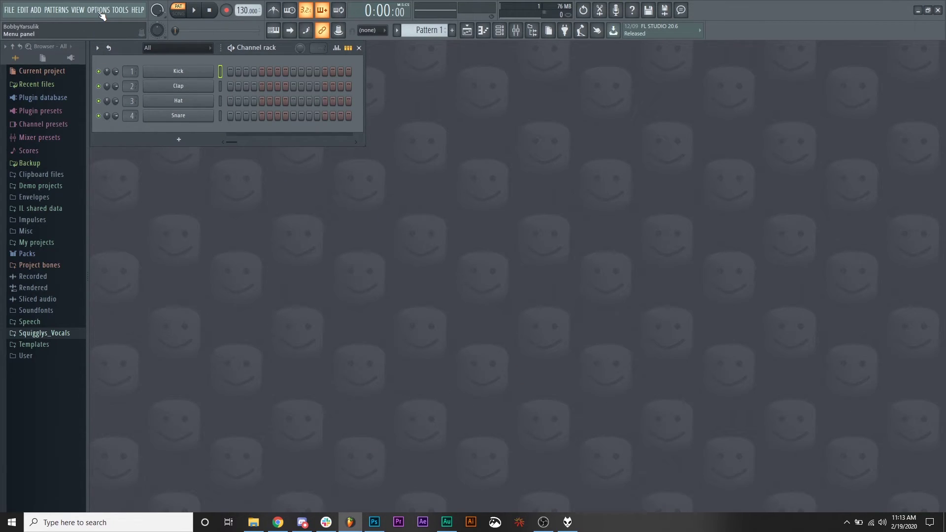
Set FL Studio's image wallpaper to Fresh fruits tutorial.jpg from the Wallpapers folder.
left_click(77, 9)
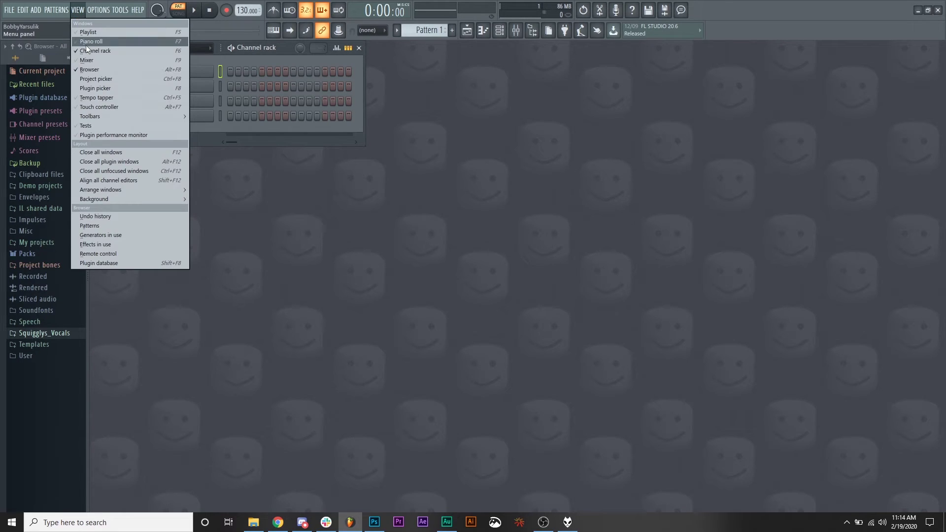
mouse_move(120, 197)
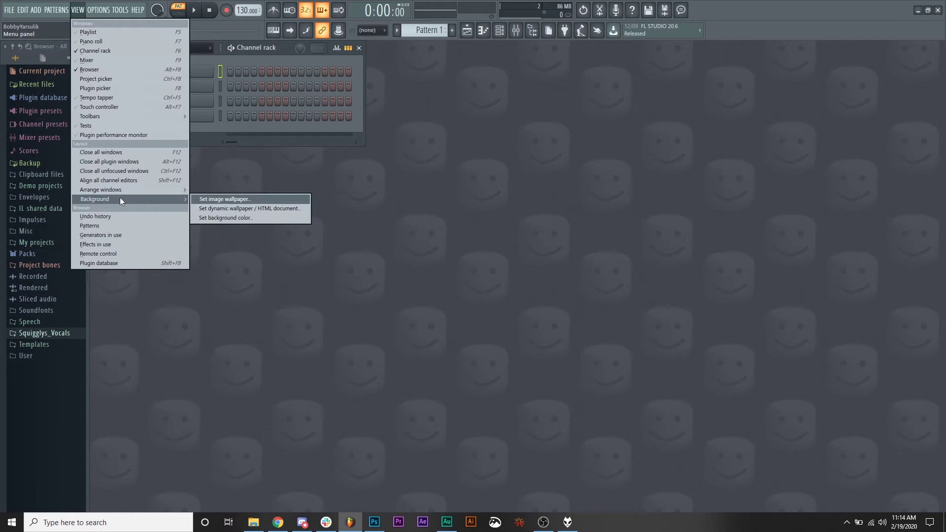
left_click(214, 200)
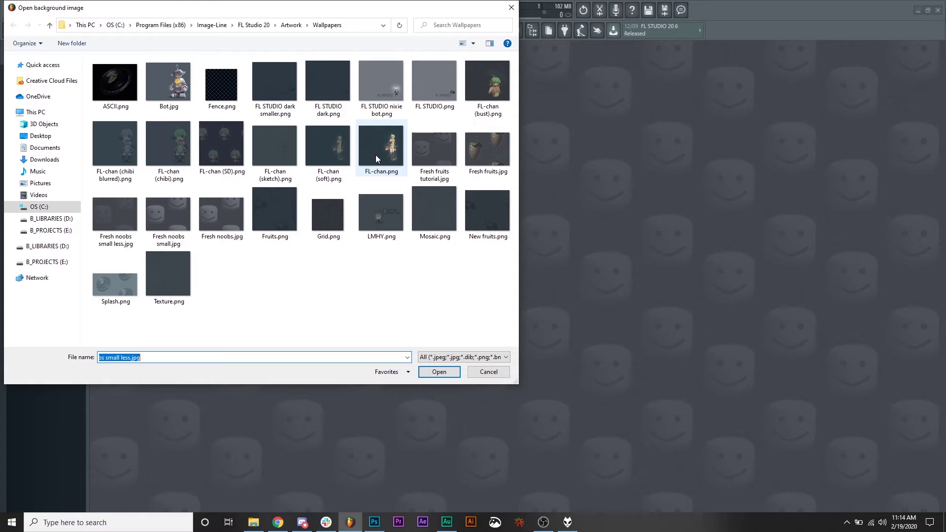
left_click(436, 148)
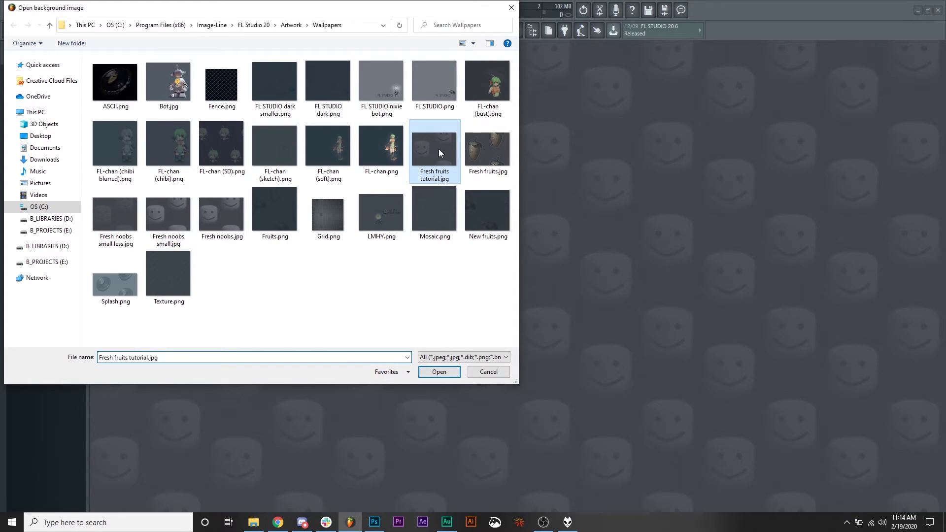
left_click(440, 371)
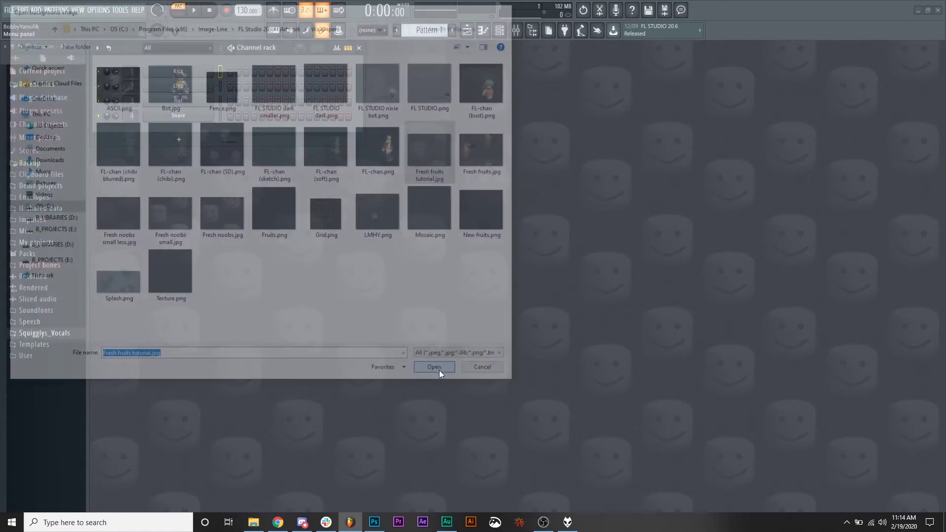
mouse_move(370, 524)
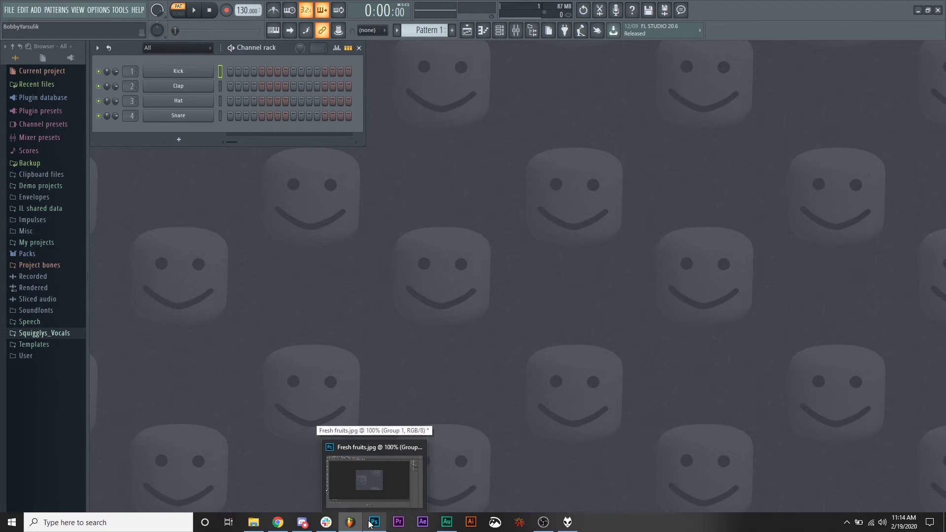
Back in Photoshop, resize the image to 250 px wide (250 × 188 px).
left_click(373, 524)
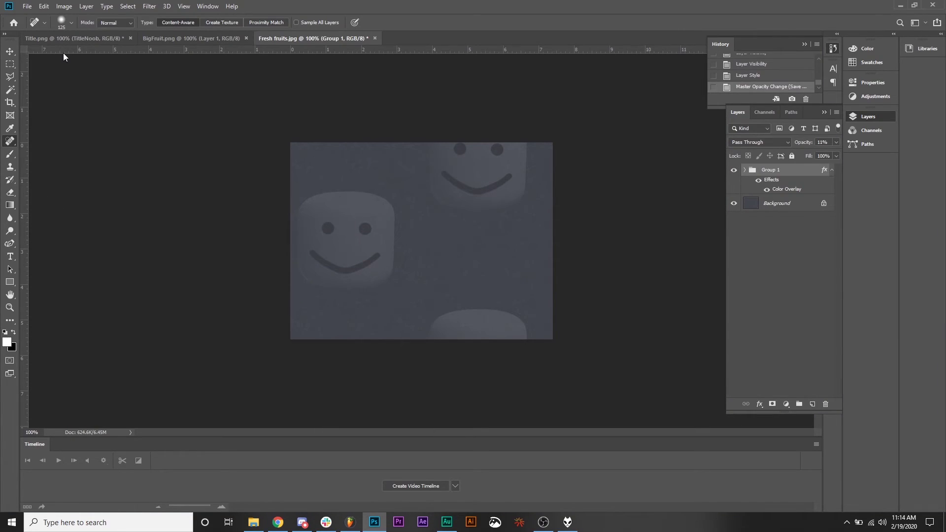
left_click(64, 6)
left_click(96, 81)
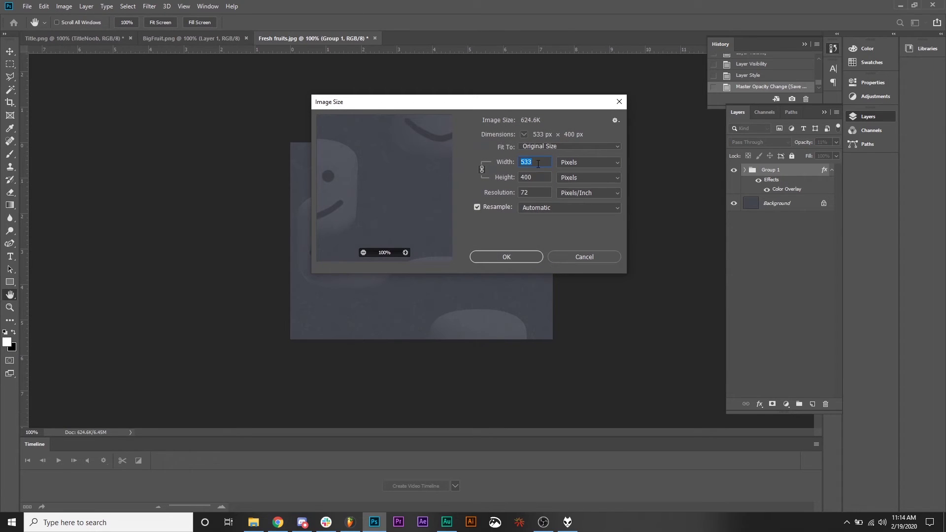
type("250")
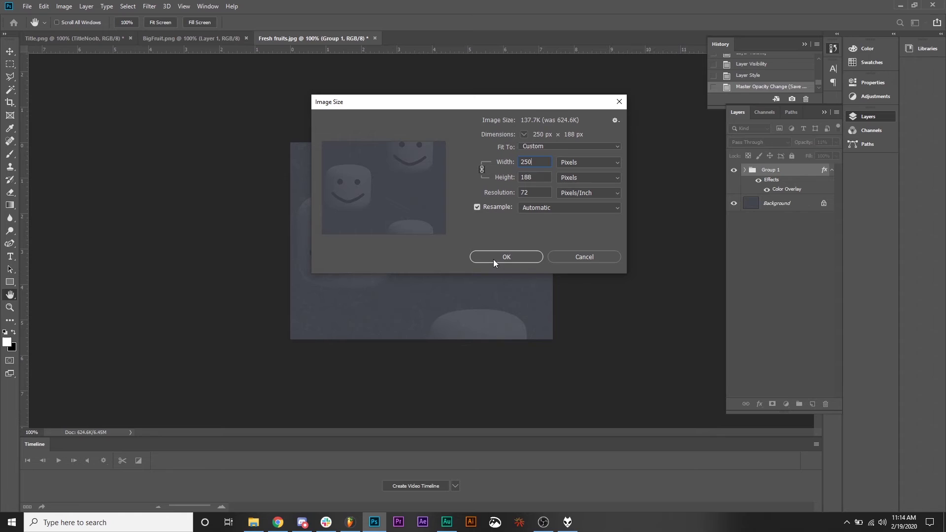
left_click(494, 258)
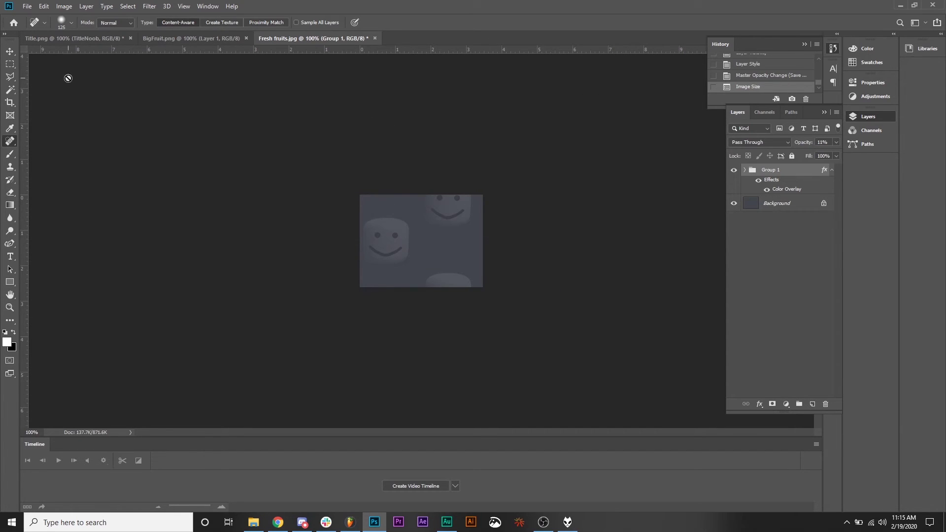
Save it as the maximum-quality JPEG Fresh fruits tutorial small.jpg.
left_click(33, 6)
left_click(69, 114)
left_click(122, 228)
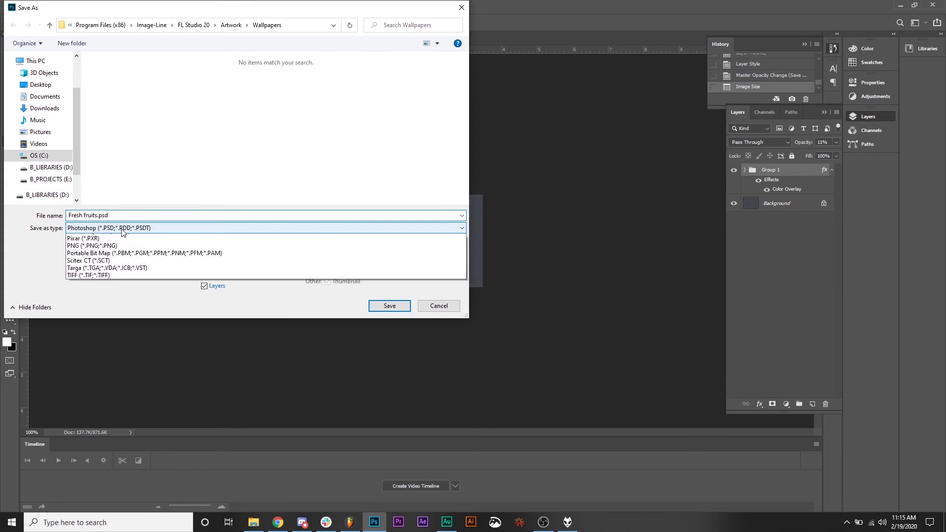
left_click(97, 311)
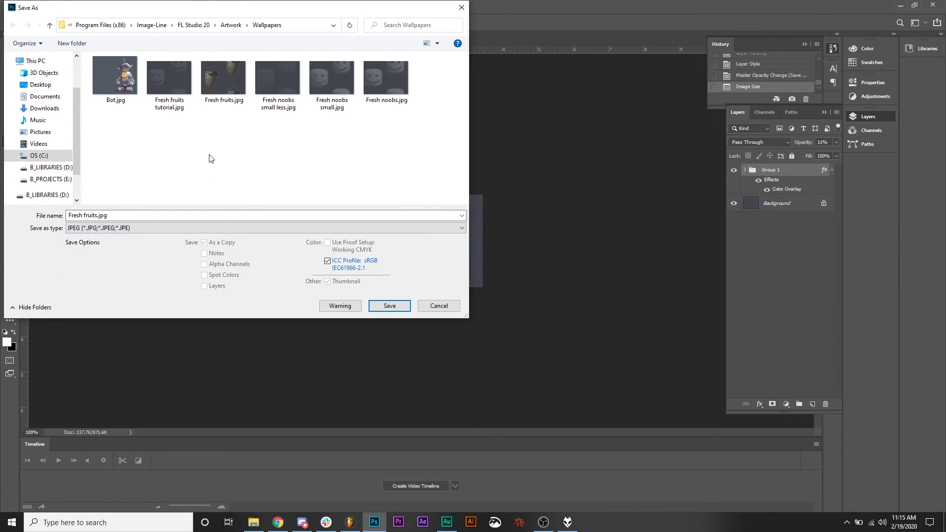
left_click(169, 89)
left_click(118, 216)
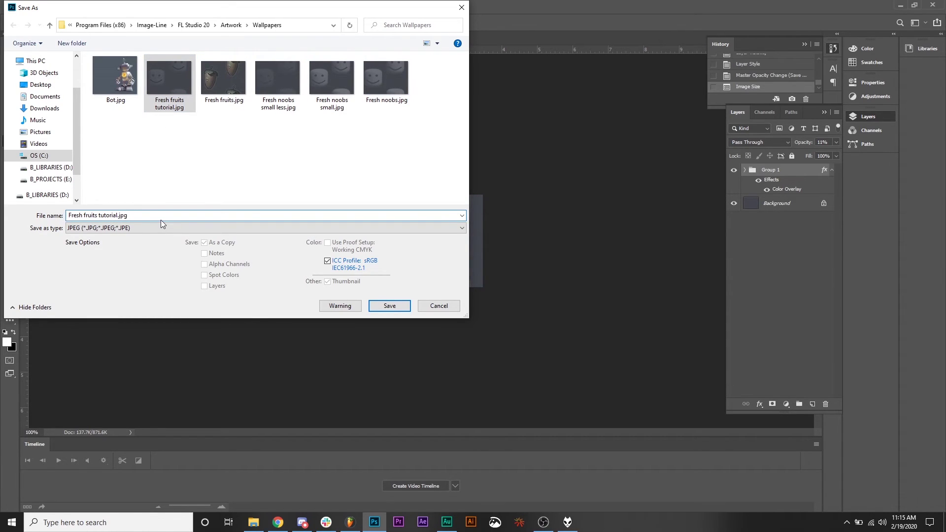
type("small")
key("Return")
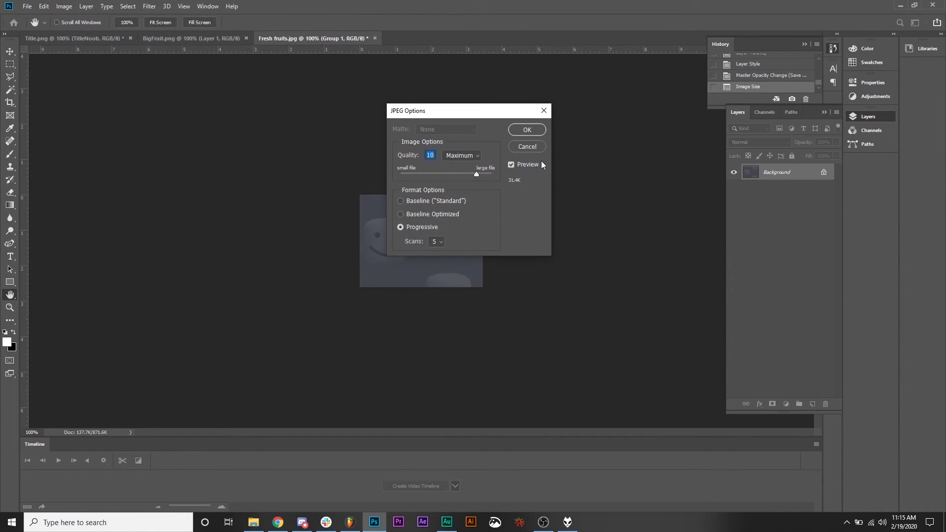
left_click(527, 129)
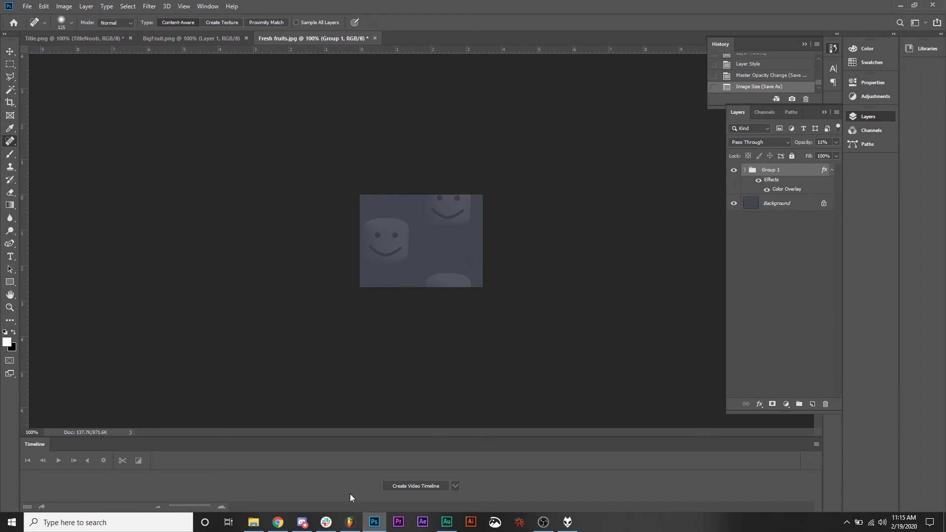
In FL Studio, set the image wallpaper to Fresh fruits tutorial small.jpg.
left_click(350, 522)
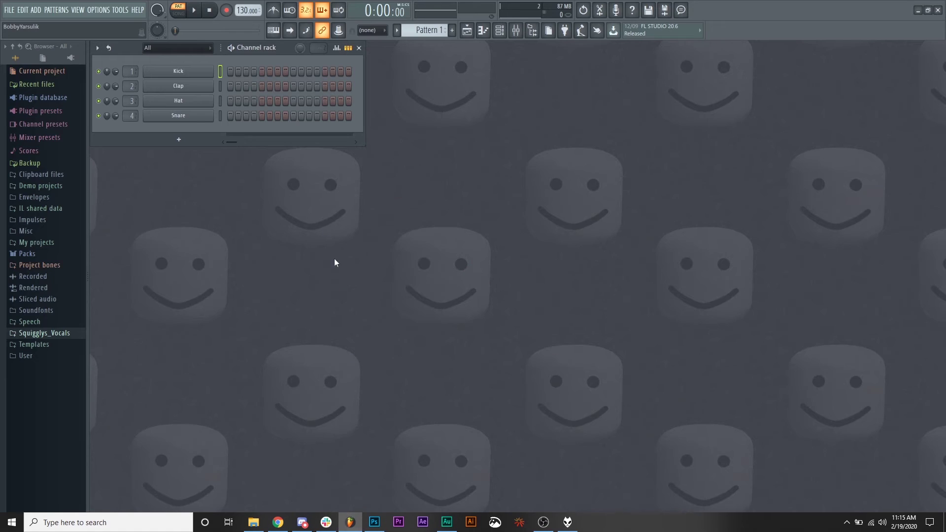
left_click(78, 10)
mouse_move(99, 199)
left_click(223, 199)
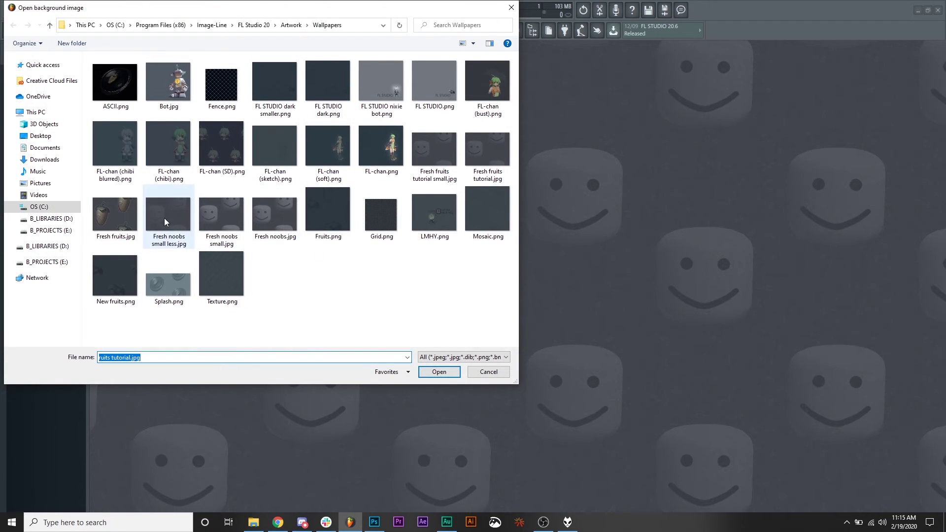
left_click(429, 143)
left_click(438, 372)
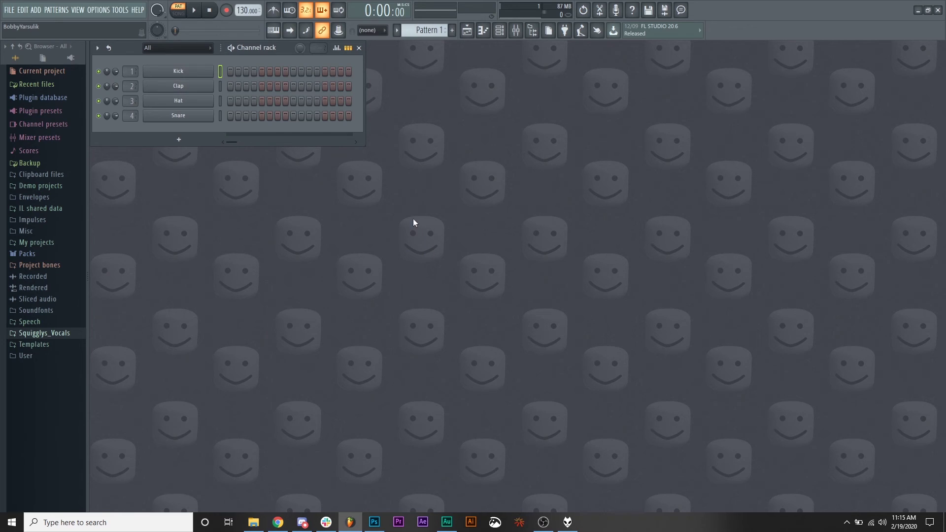
Set FL Studio's image wallpaper to Fresh noobs small less.jpg from the Wallpapers folder.
left_click(98, 10)
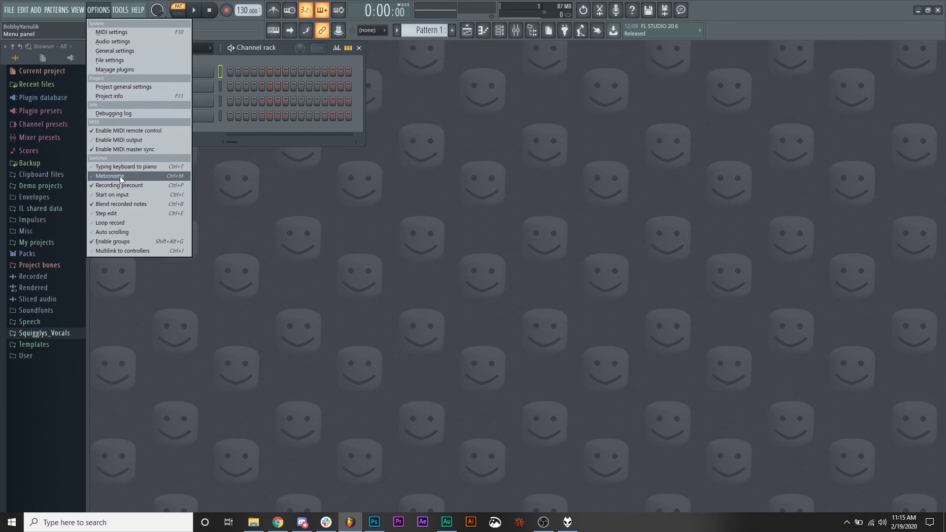
mouse_move(77, 10)
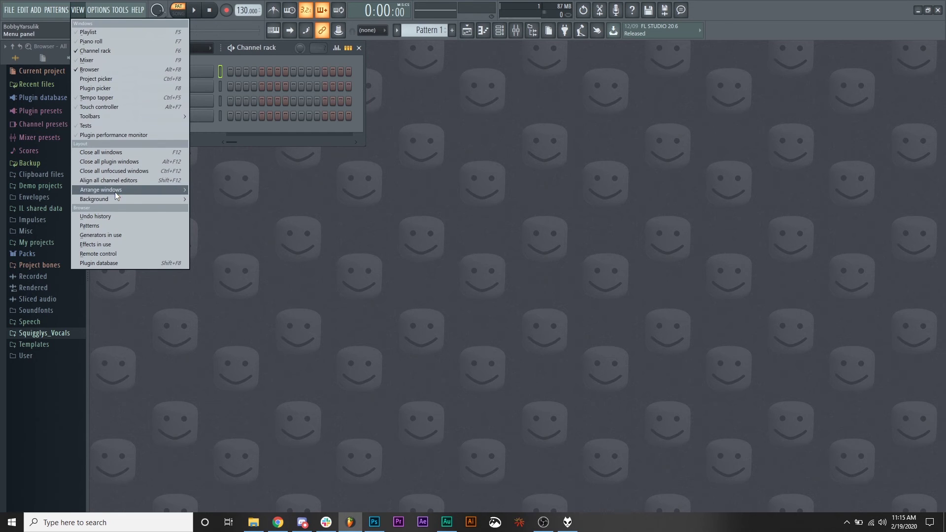
mouse_move(126, 199)
left_click(221, 200)
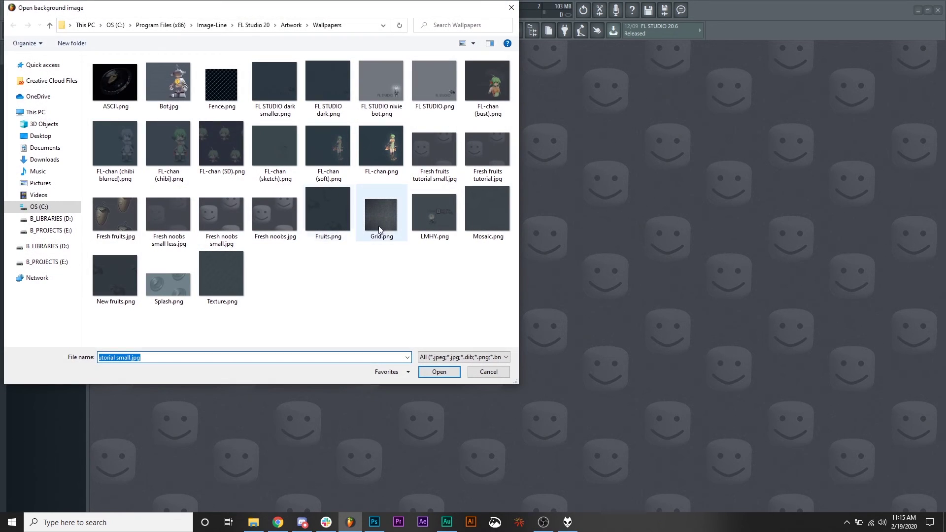
left_click(167, 214)
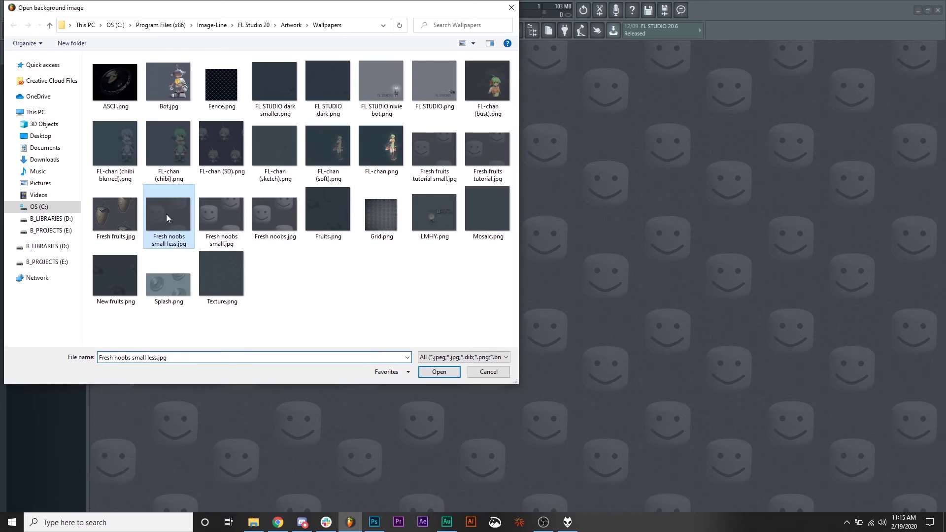
left_click(437, 373)
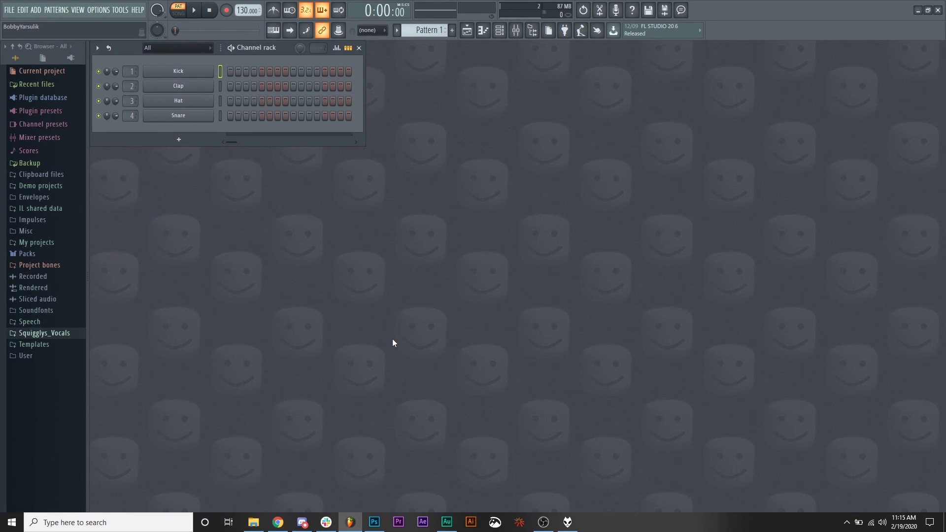